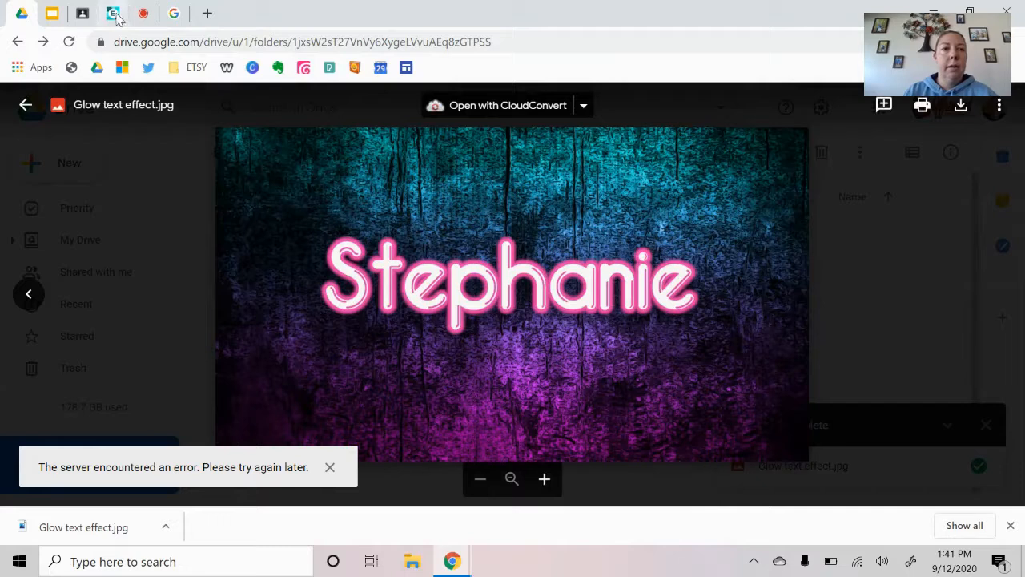
{"action": "left_click", "coordinate": [172, 13]}
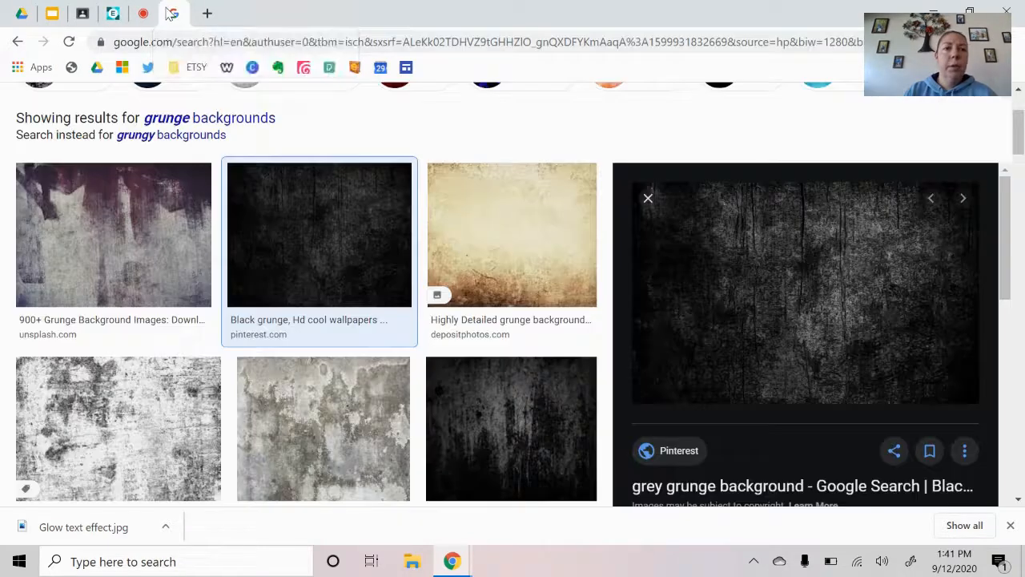
{"action": "scroll", "coordinate": [240, 124], "scroll_direction": "up", "scroll_amount": 2}
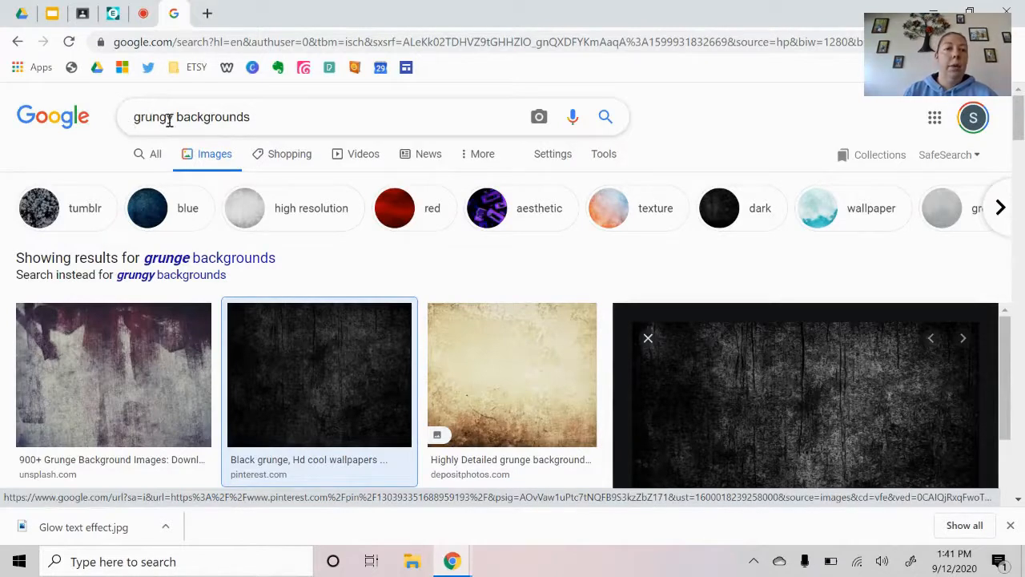
{"action": "scroll", "coordinate": [194, 141], "scroll_direction": "down", "scroll_amount": 1}
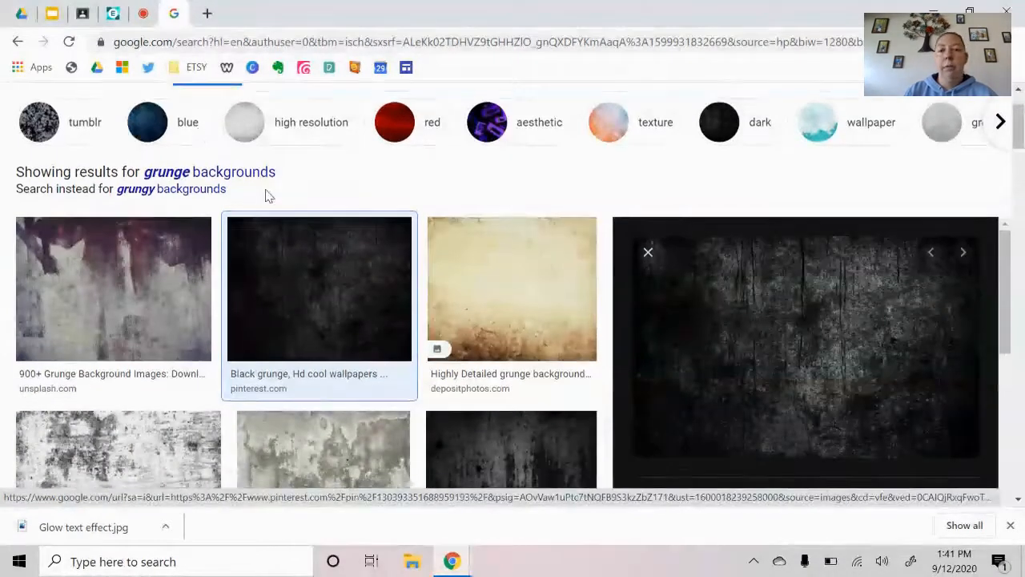
{"action": "scroll", "coordinate": [269, 196], "scroll_direction": "down", "scroll_amount": 5}
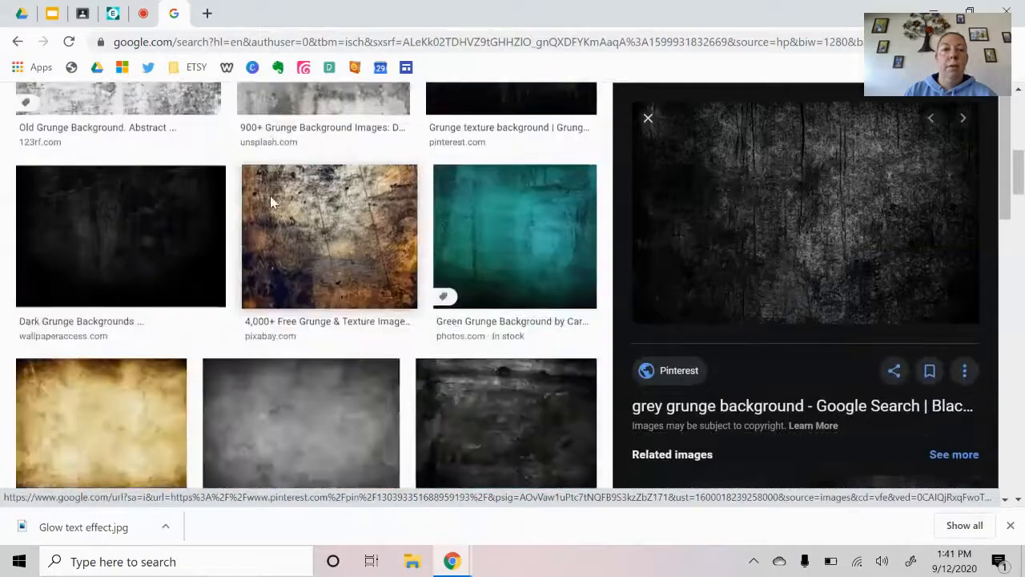
{"action": "scroll", "coordinate": [270, 195], "scroll_direction": "up", "scroll_amount": 6}
{"action": "scroll", "coordinate": [516, 295], "scroll_direction": "down", "scroll_amount": 2}
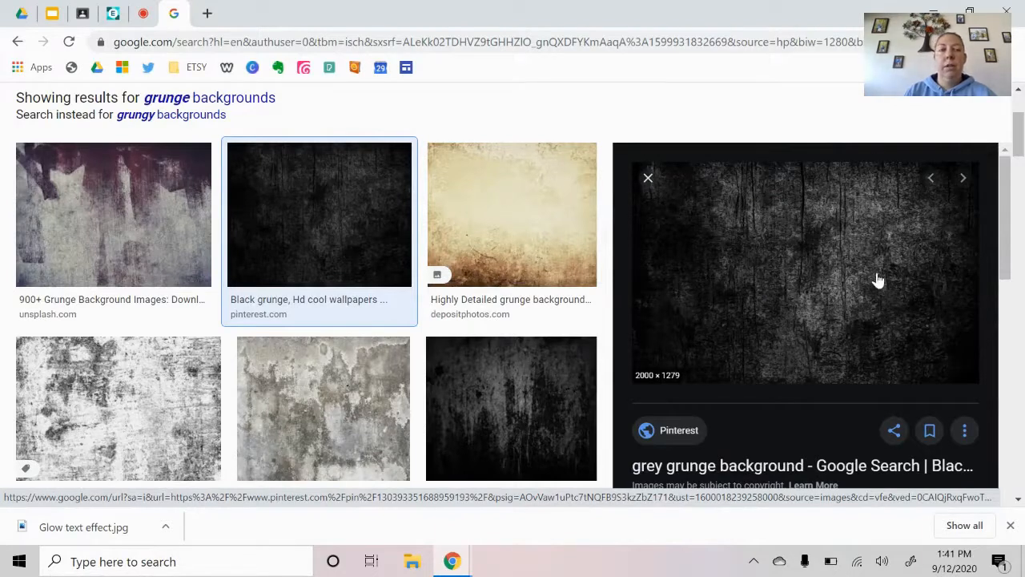
{"action": "right_click", "coordinate": [804, 263]}
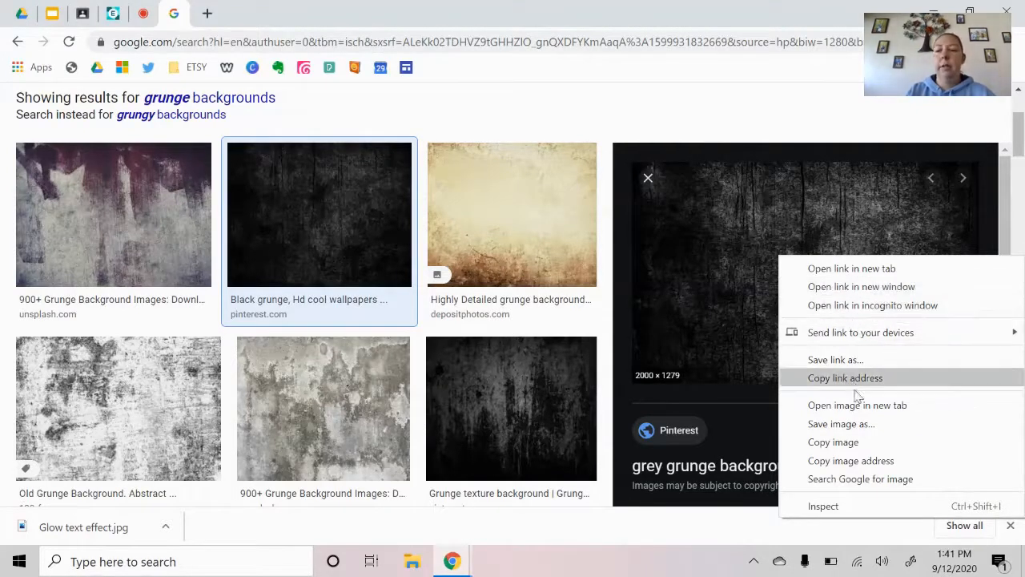
{"action": "left_click", "coordinate": [833, 442]}
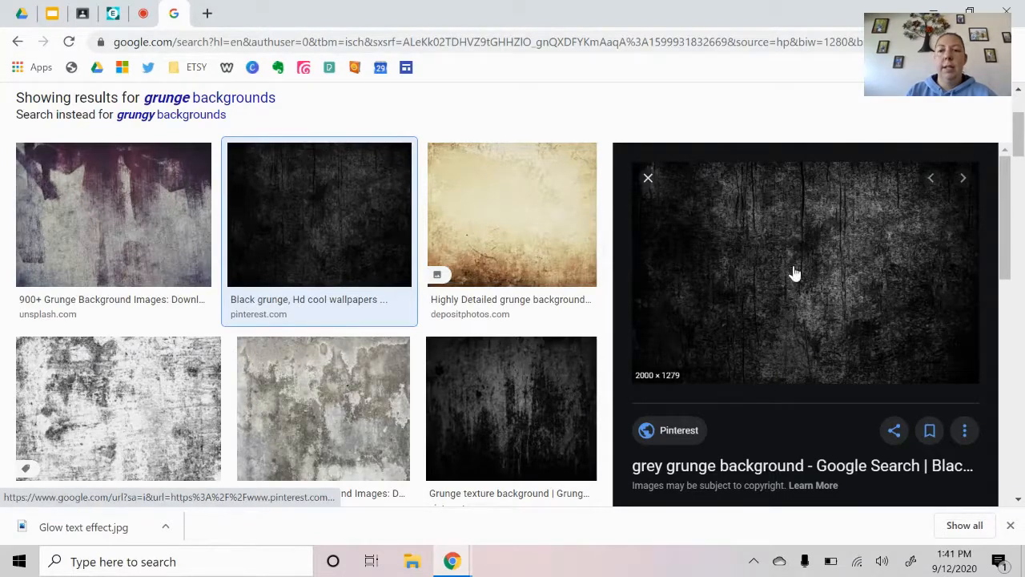
Step: Create a new blank Full HD 1920×1080 document named 'Glow text effect' plus the creator's name
{"action": "left_click", "coordinate": [122, 26]}
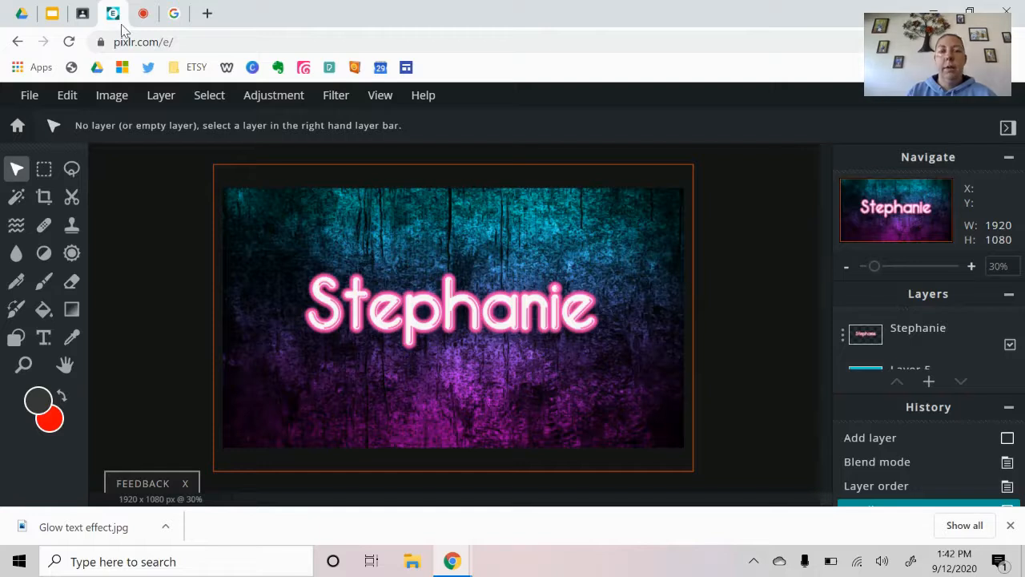
{"action": "left_click", "coordinate": [18, 125]}
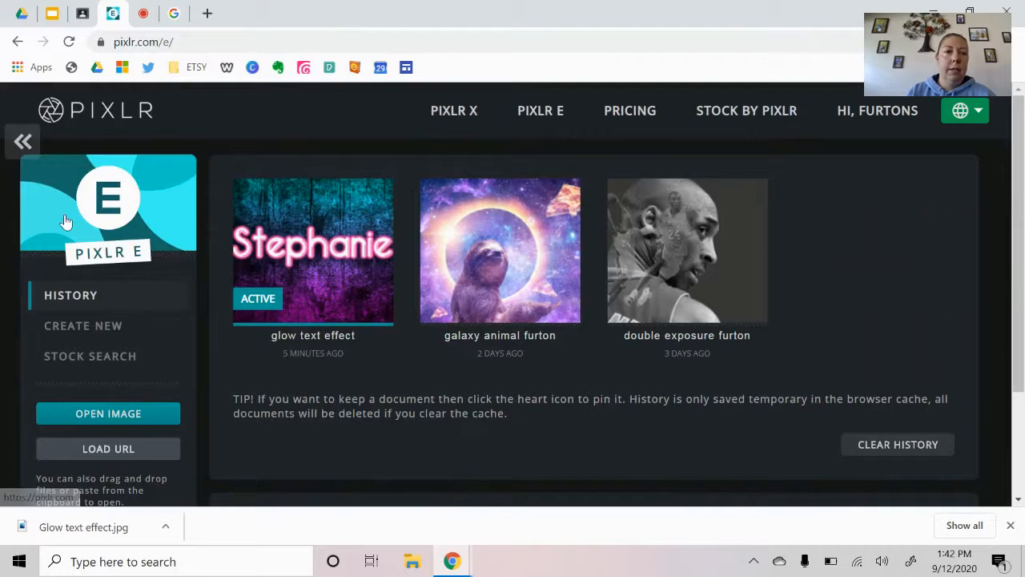
{"action": "left_click", "coordinate": [110, 332]}
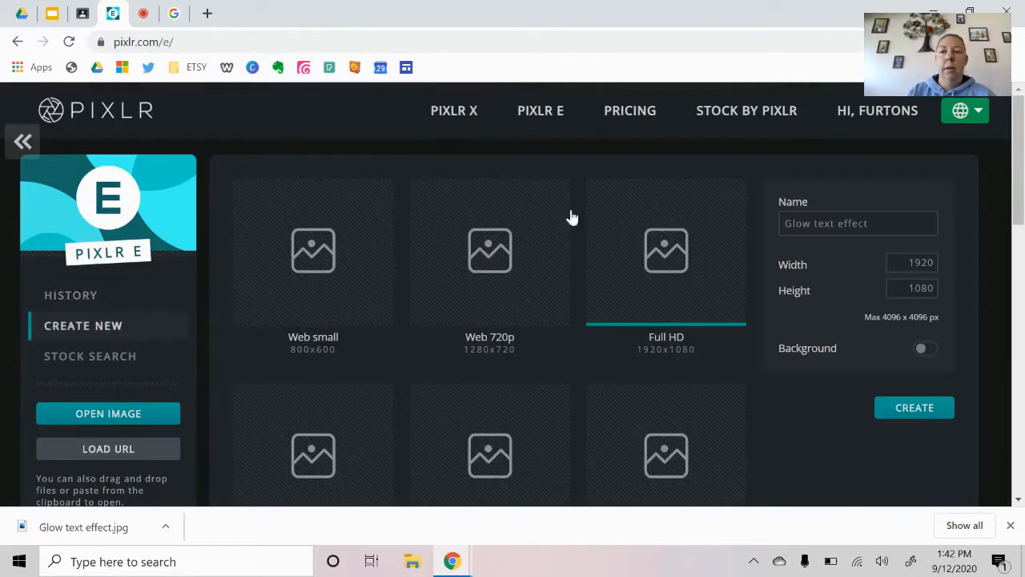
{"action": "left_click", "coordinate": [673, 265]}
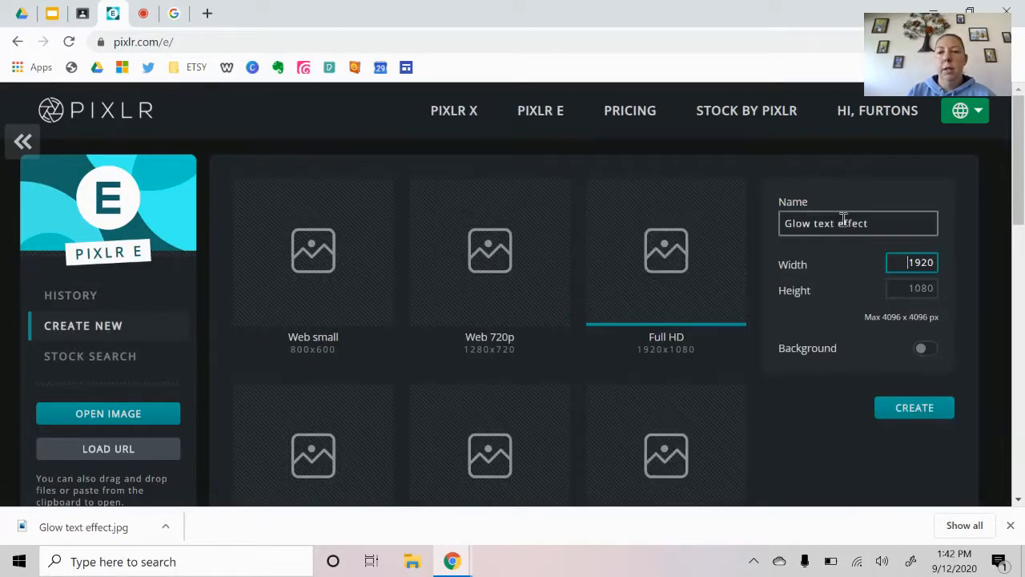
{"action": "left_click", "coordinate": [869, 223]}
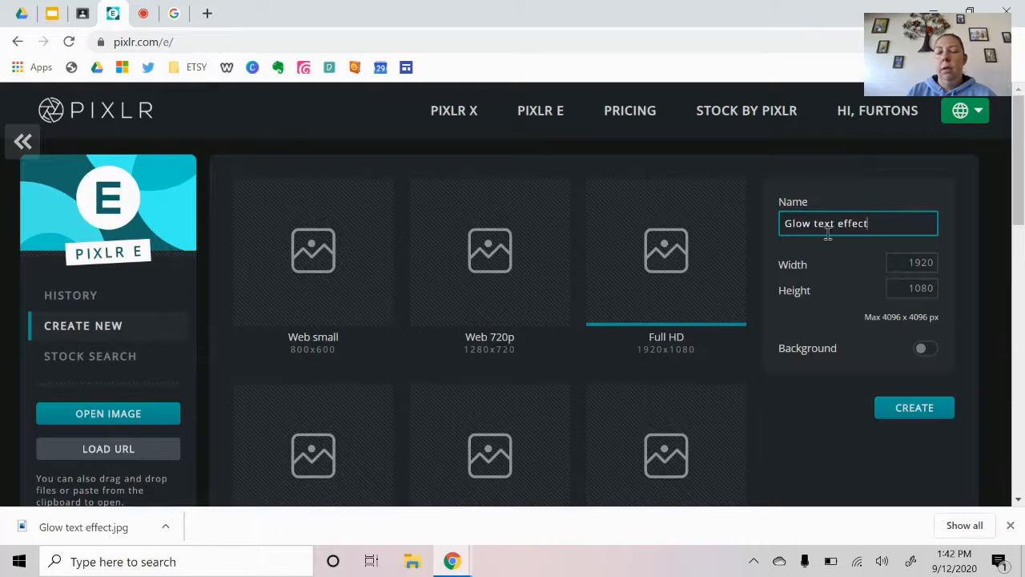
{"action": "type", "text": "Furton"}
{"action": "left_click", "coordinate": [936, 415]}
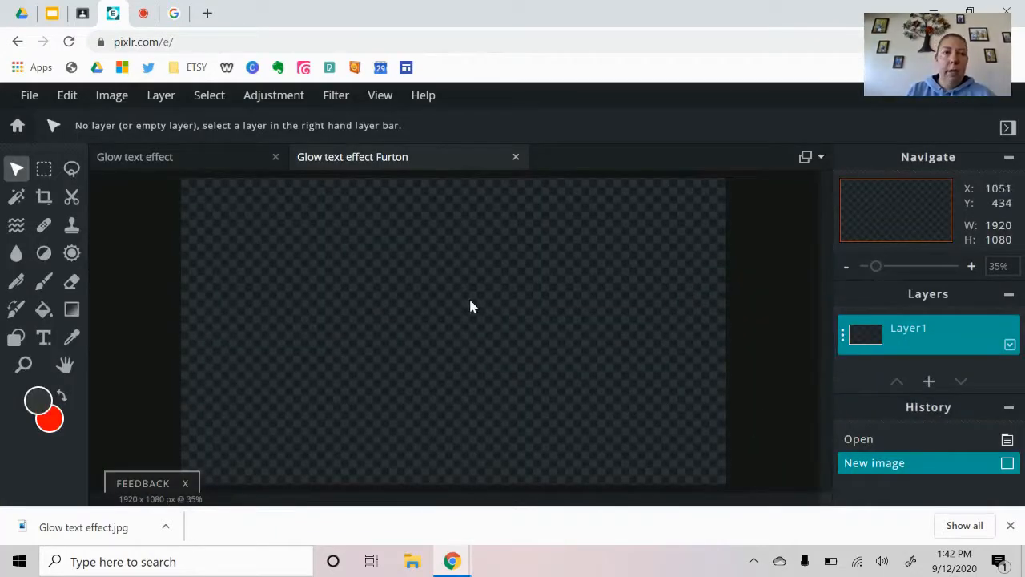
Step: Paste the grunge background onto the canvas, zoom to fit, and duplicate its layer
{"action": "left_click", "coordinate": [69, 95]}
{"action": "left_click", "coordinate": [86, 213]}
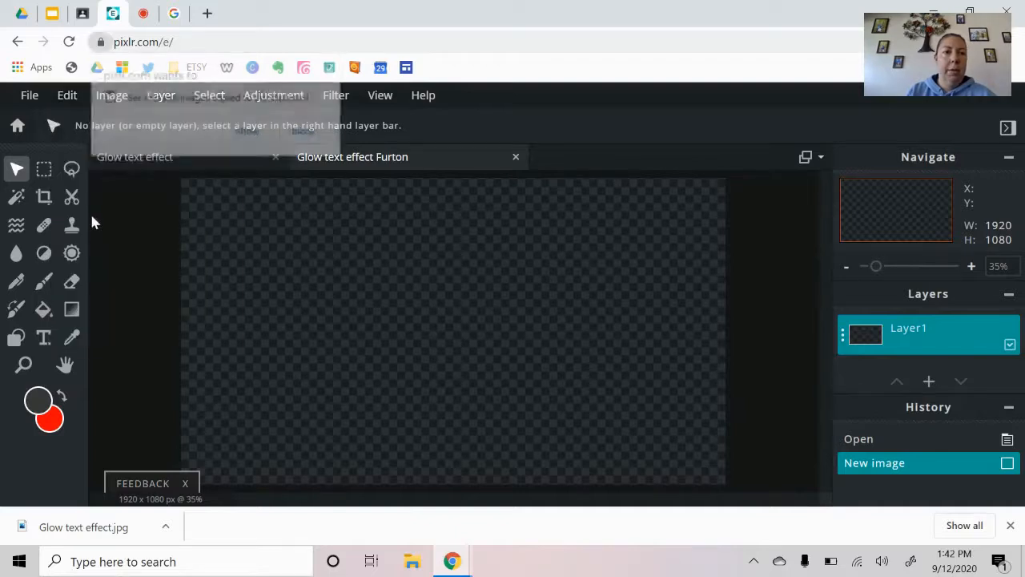
{"action": "left_click", "coordinate": [254, 130]}
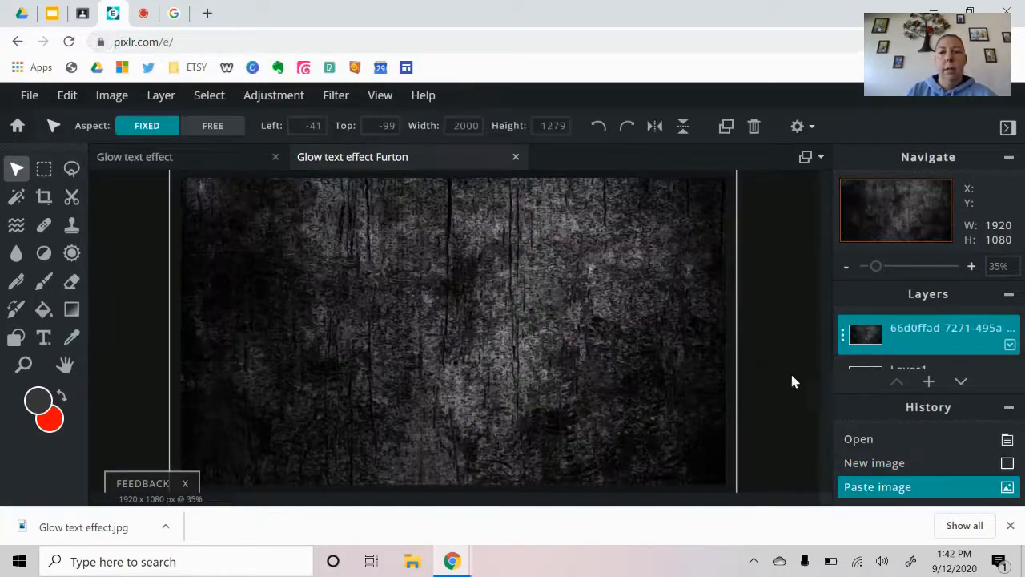
{"action": "left_click", "coordinate": [847, 268]}
{"action": "left_click", "coordinate": [741, 330]}
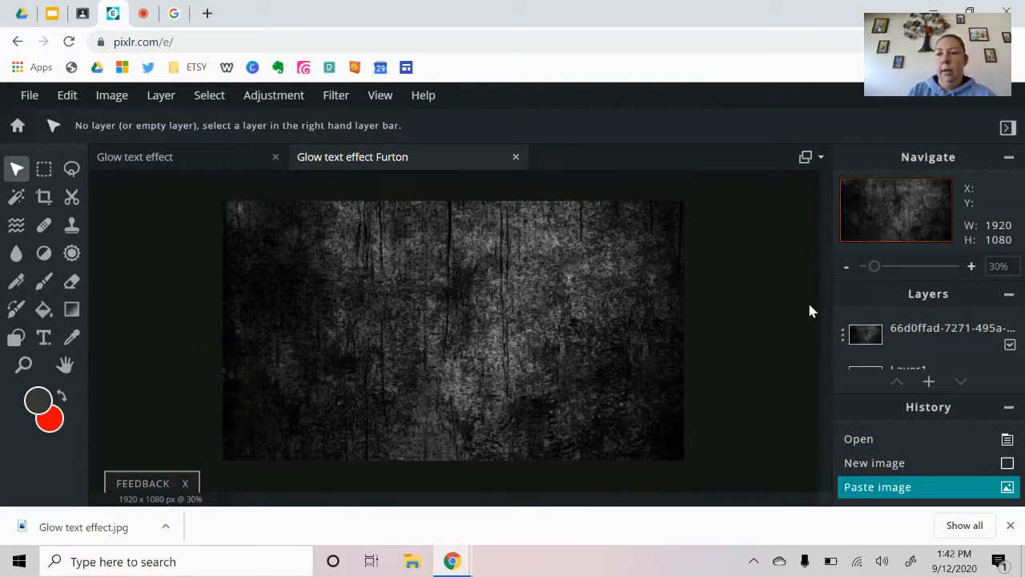
{"action": "left_click", "coordinate": [842, 335]}
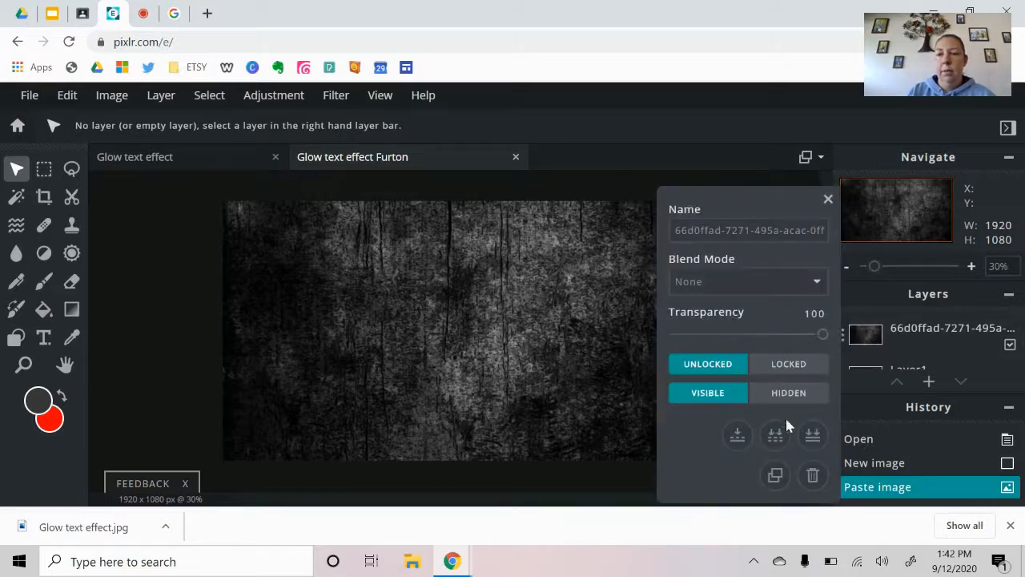
{"action": "left_click", "coordinate": [776, 475]}
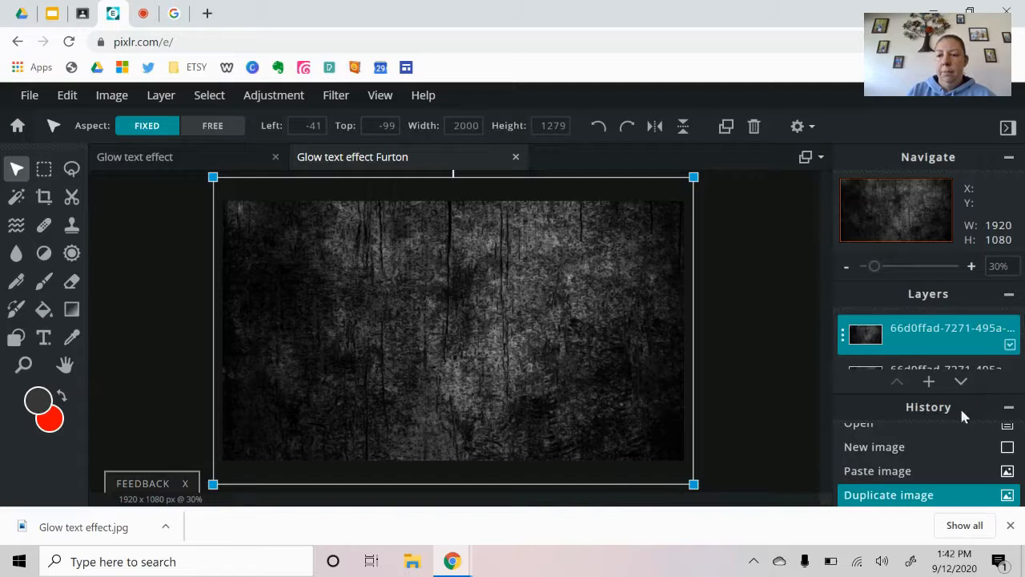
{"action": "left_click", "coordinate": [1007, 410]}
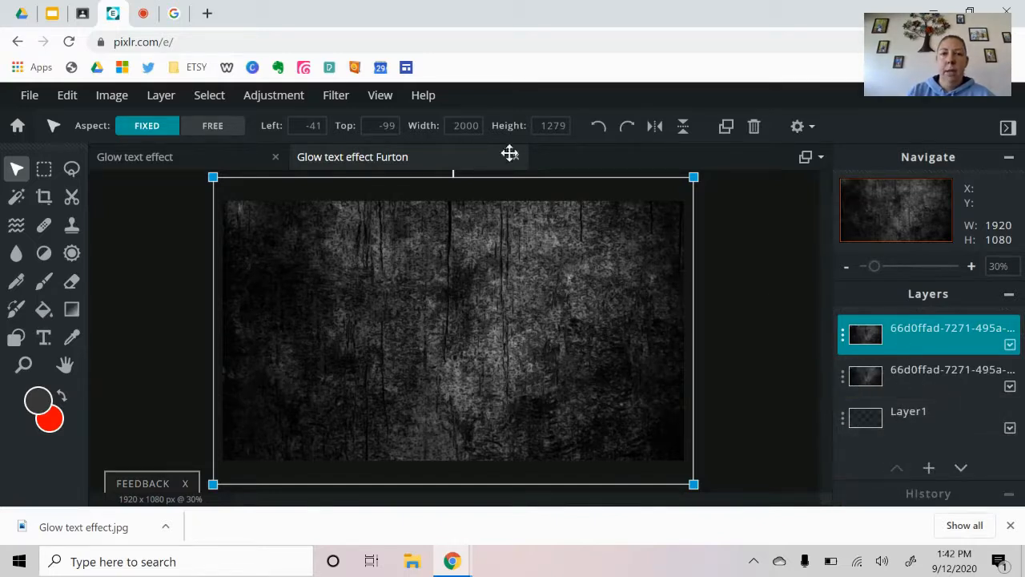
Step: Apply a Vignette filter with amount 30 to the top grunge copy
{"action": "left_click", "coordinate": [336, 95]}
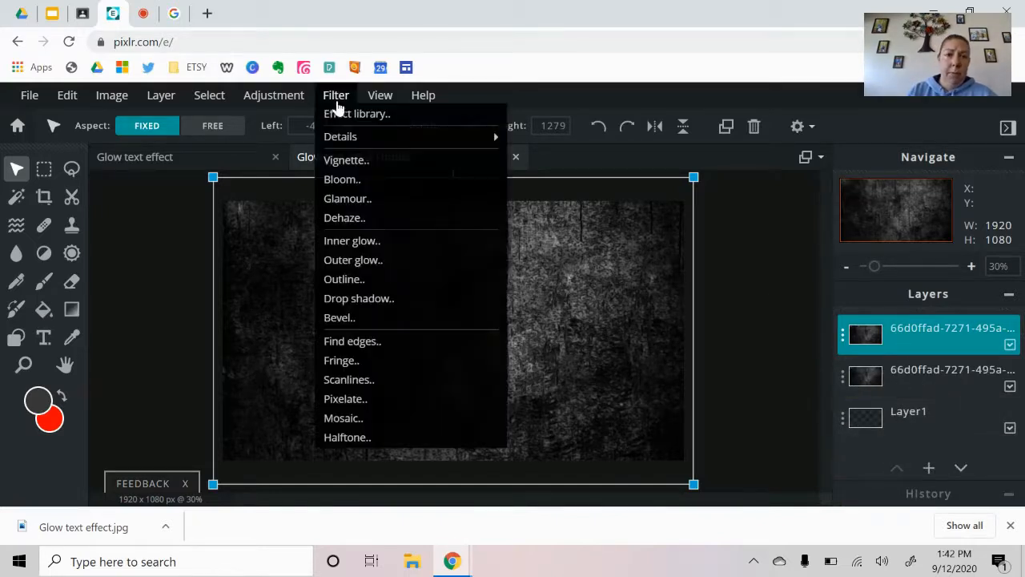
{"action": "left_click", "coordinate": [345, 165]}
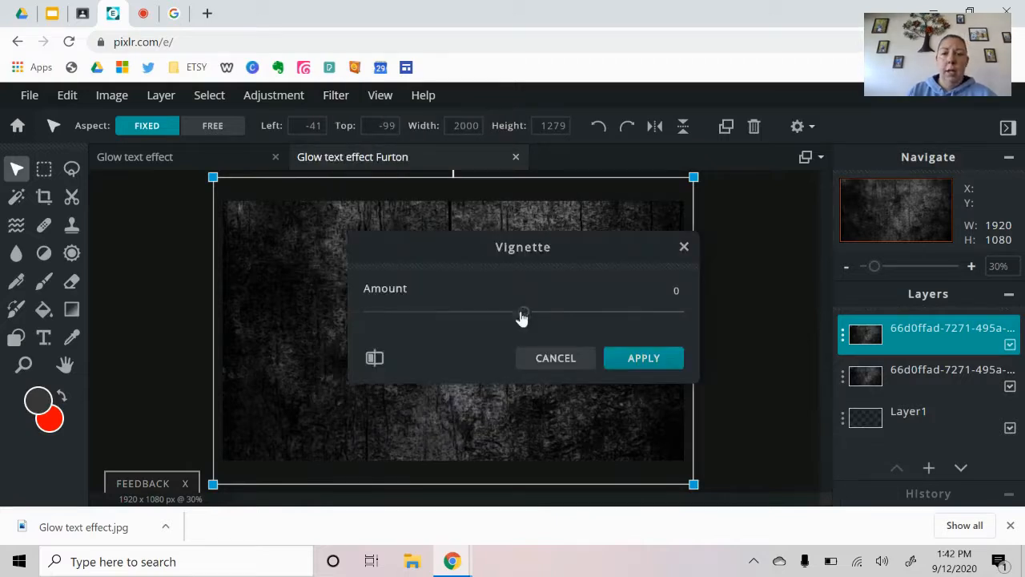
{"action": "left_click_drag", "start_coordinate": [523, 317], "coordinate": [569, 324]}
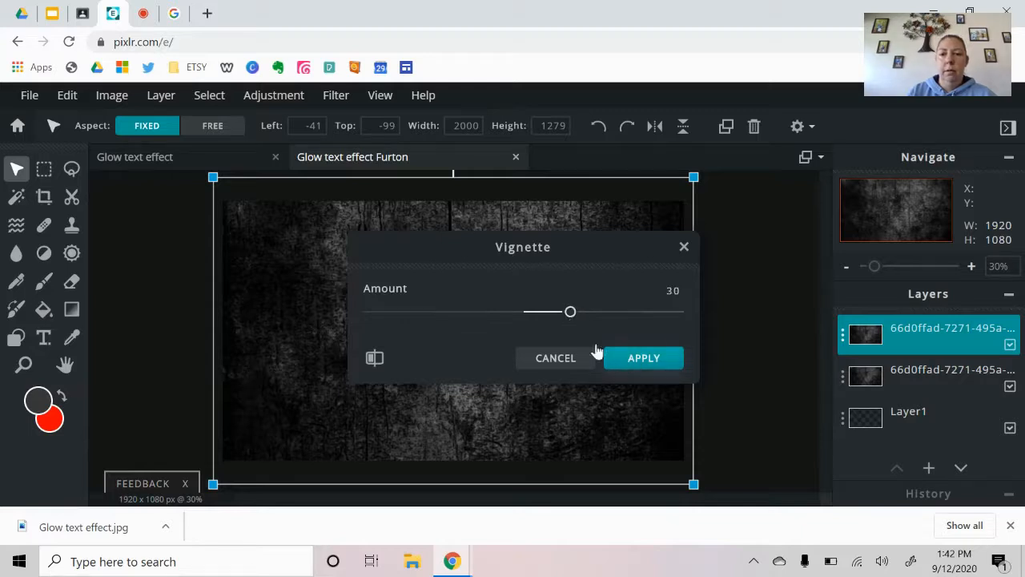
{"action": "left_click", "coordinate": [644, 360]}
{"action": "left_click", "coordinate": [782, 302]}
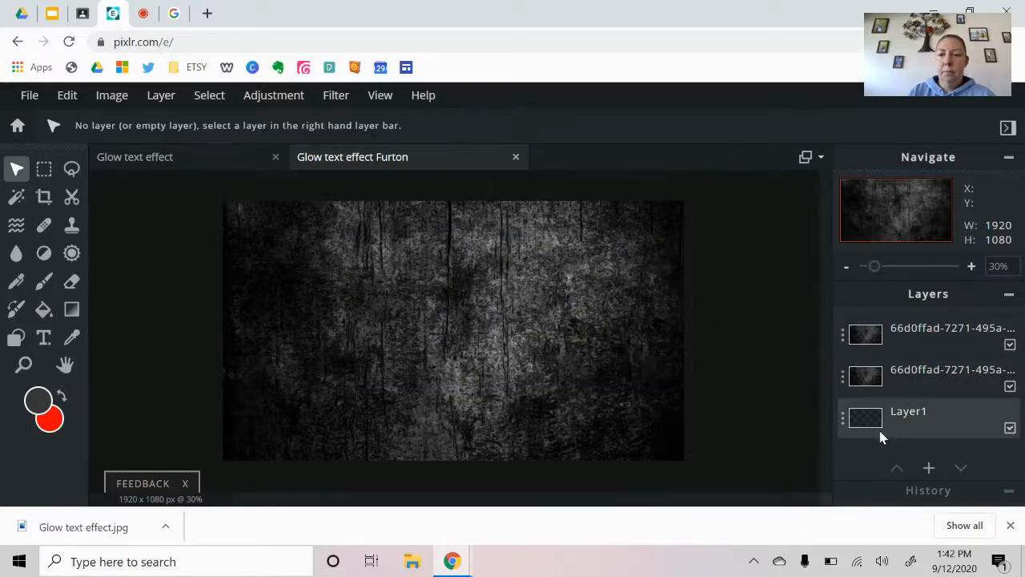
Step: Add a text layer containing the name and colour it white
{"action": "left_click", "coordinate": [929, 468]}
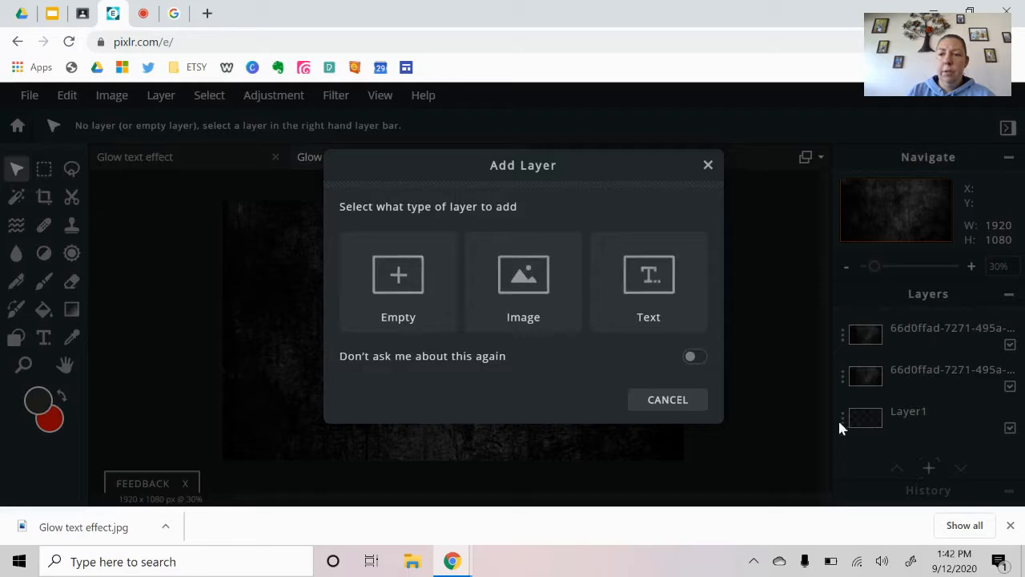
{"action": "left_click", "coordinate": [656, 302]}
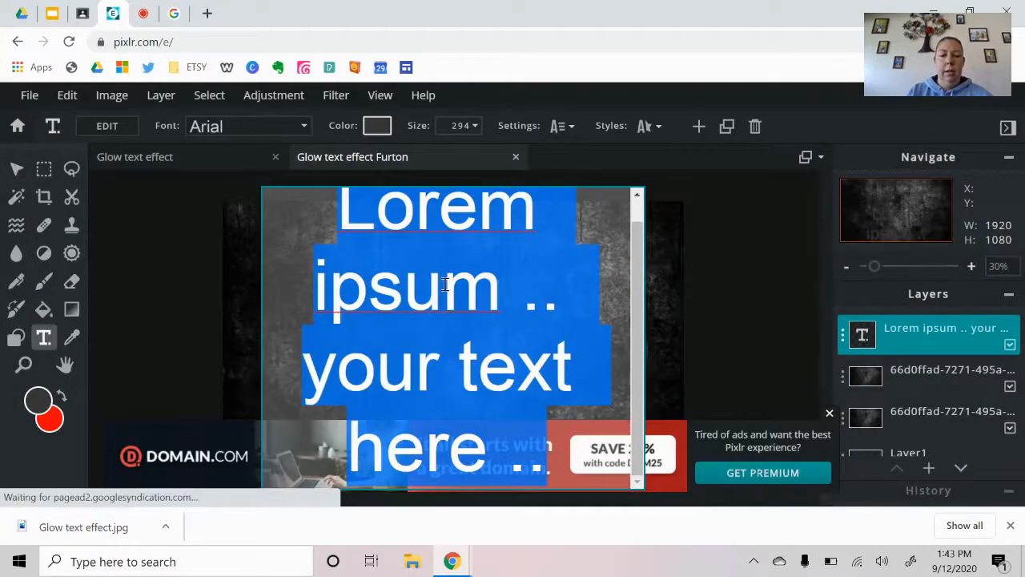
{"action": "type", "text": "Stephanie"}
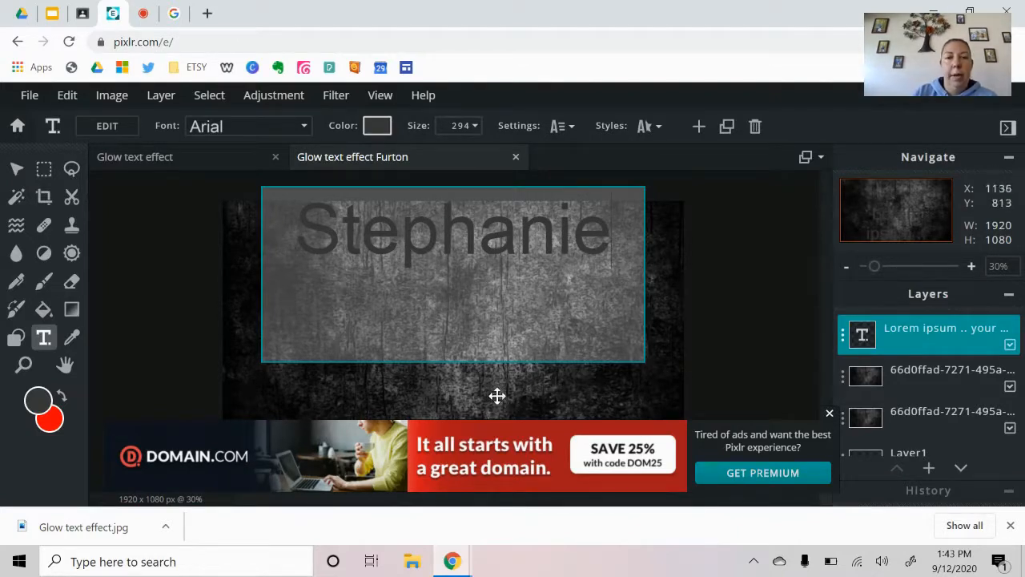
{"action": "left_click", "coordinate": [379, 133]}
{"action": "left_click", "coordinate": [379, 128]}
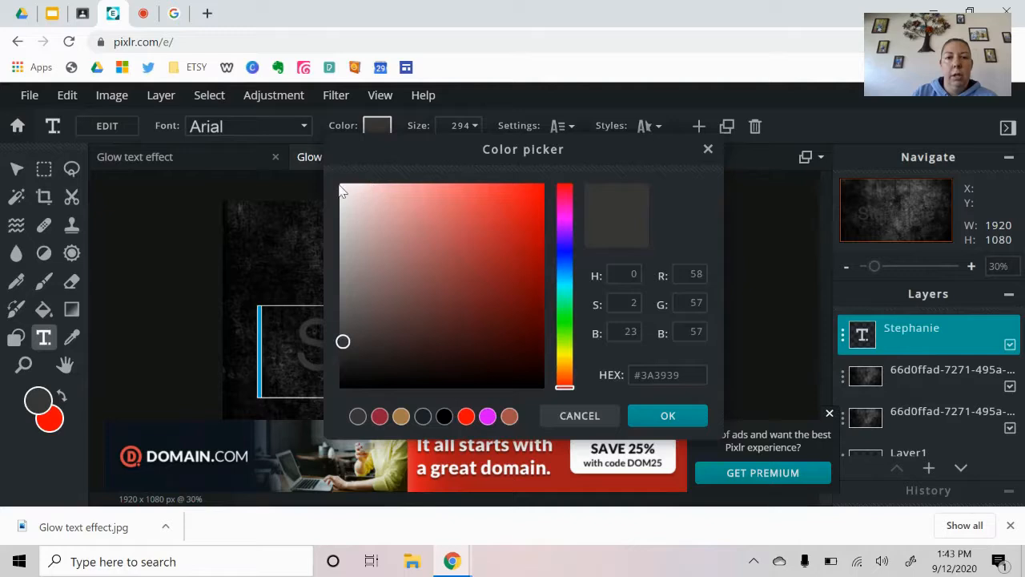
{"action": "left_click", "coordinate": [341, 185]}
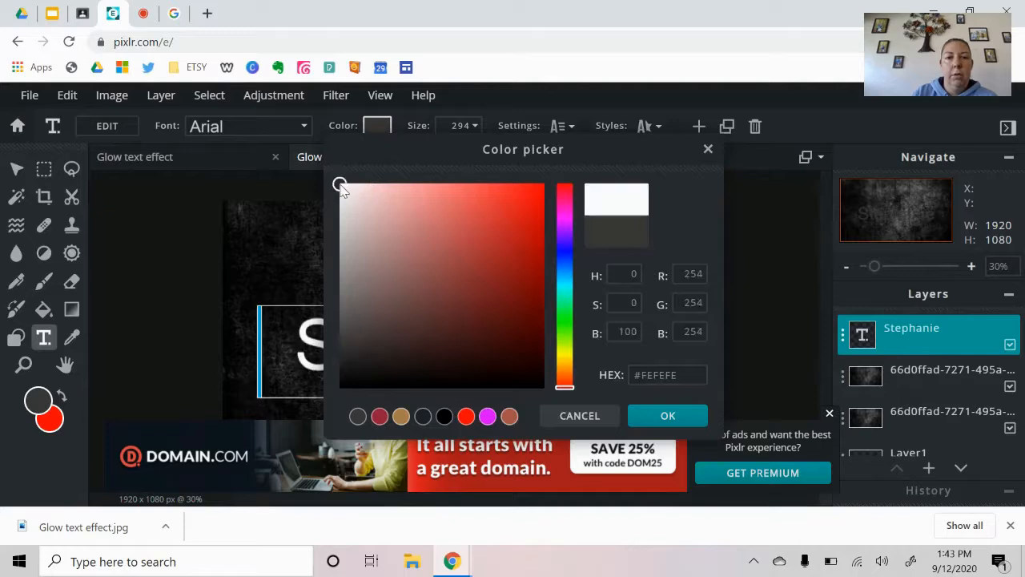
{"action": "left_click", "coordinate": [668, 418]}
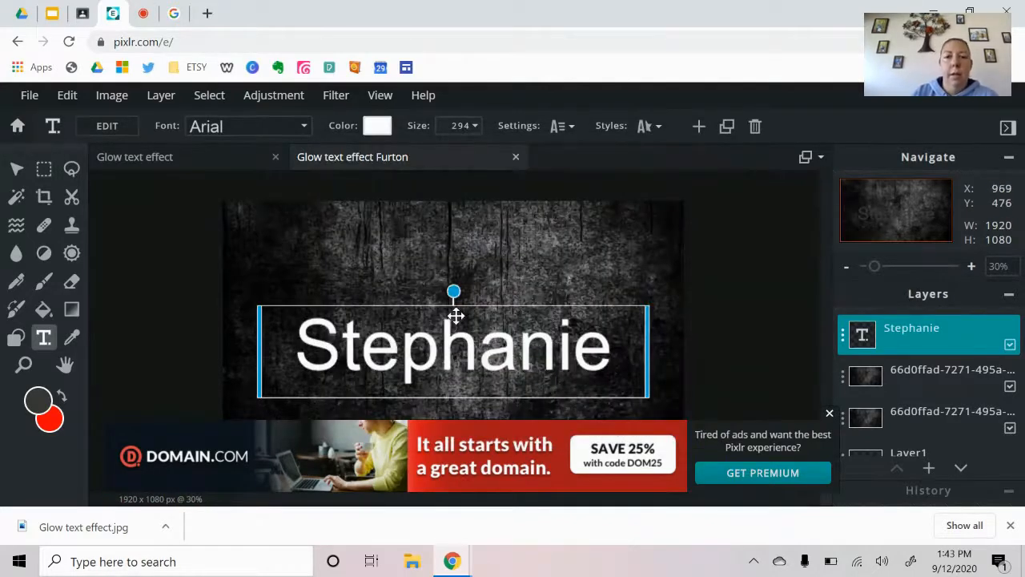
Step: Centre the name horizontally and raise it slightly above the canvas middle
{"action": "key", "text": "Up"}
{"action": "key", "text": "Up"}
{"action": "key", "text": "Up"}
{"action": "key", "text": "Up"}
{"action": "key", "text": "Up"}
{"action": "key", "text": "Up"}
{"action": "key", "text": "Up"}
{"action": "key", "text": "Up"}
{"action": "key", "text": "Up"}
{"action": "key", "text": "Up"}
{"action": "key", "text": "Up"}
{"action": "key", "text": "Up"}
{"action": "key", "text": "Up"}
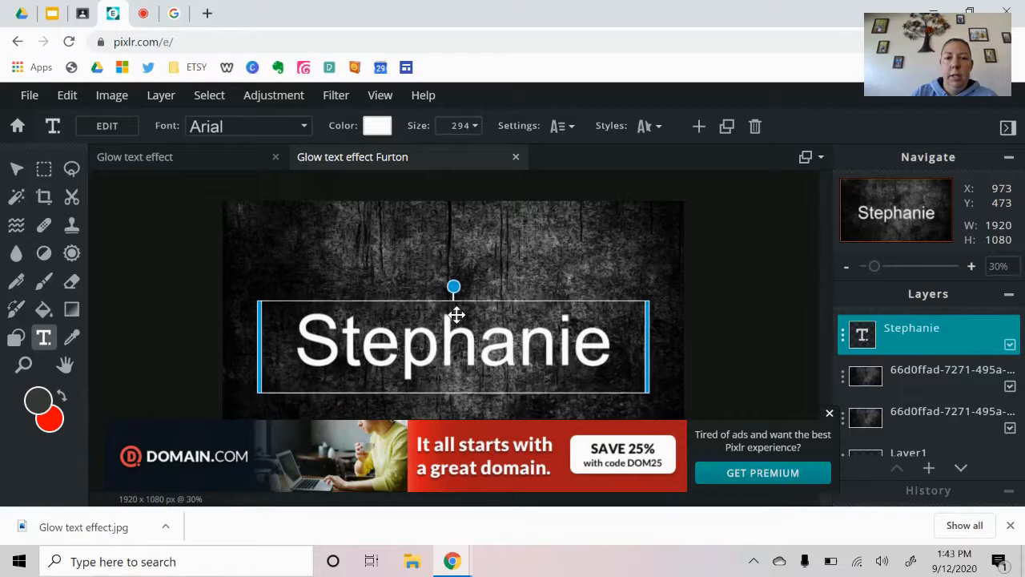
{"action": "key", "text": "Up"}
{"action": "left_click_drag", "start_coordinate": [455, 315], "coordinate": [459, 286]}
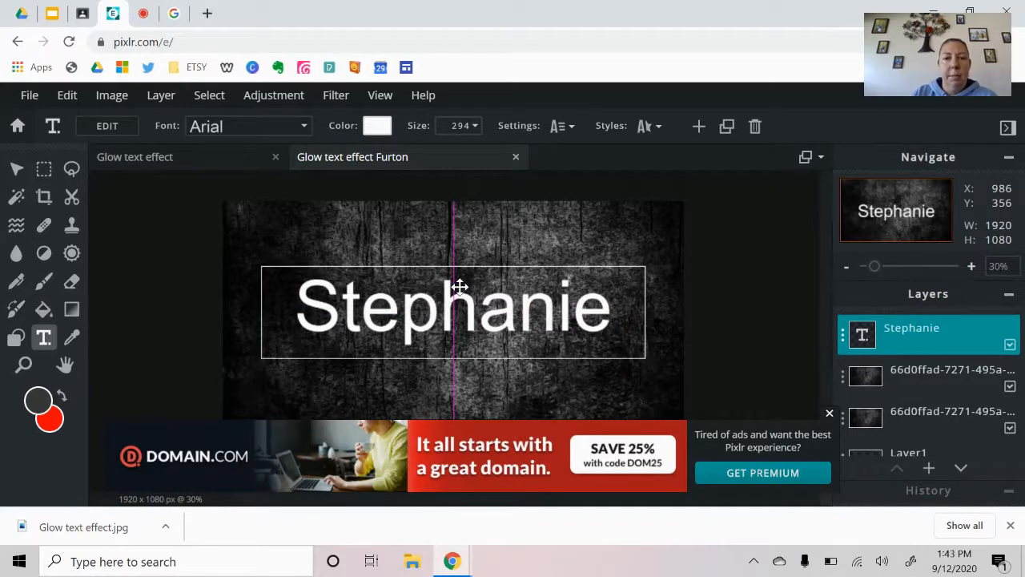
{"action": "left_click_drag", "start_coordinate": [459, 286], "coordinate": [459, 286]}
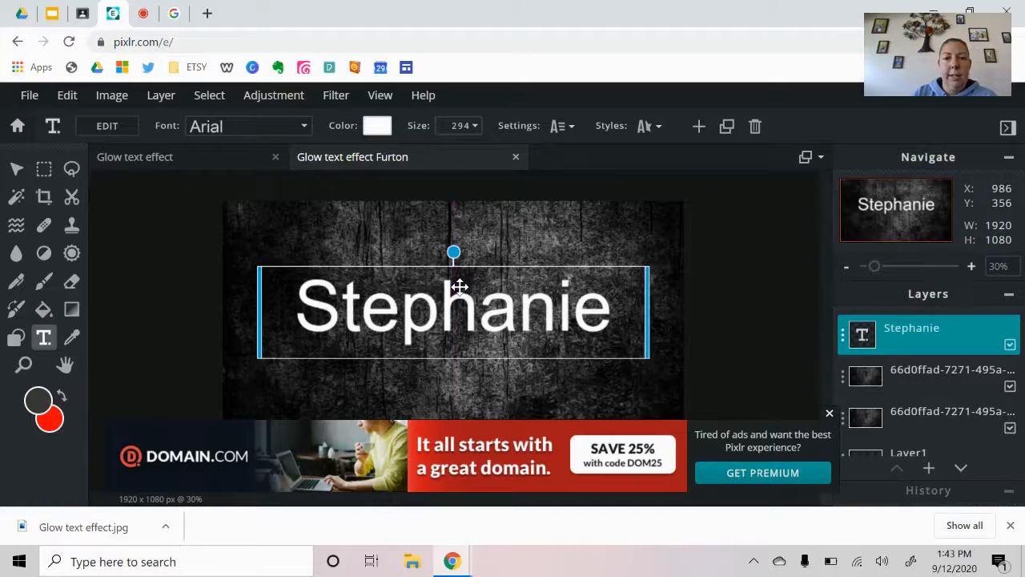
{"action": "left_click", "coordinate": [831, 415]}
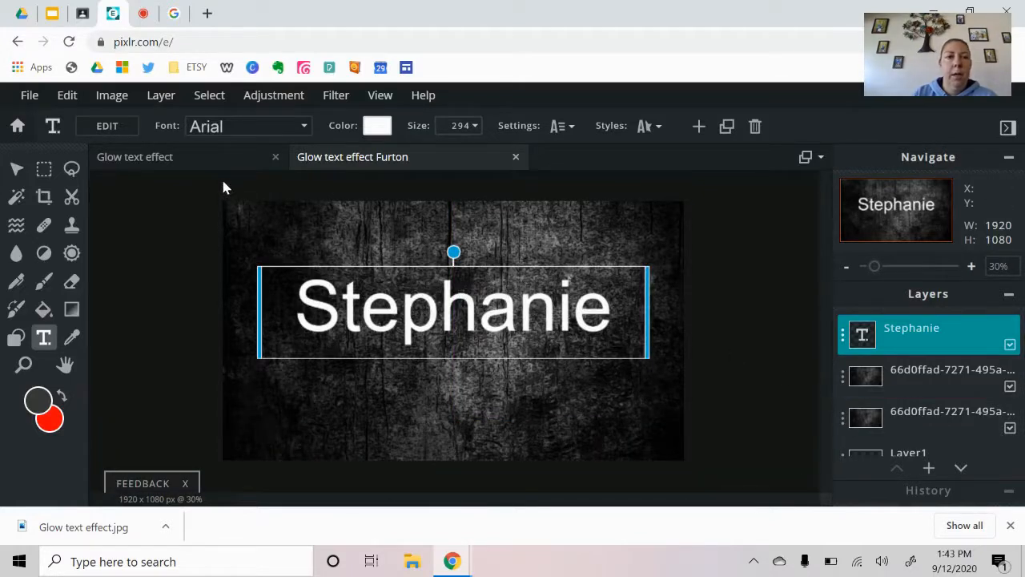
Step: Change the name's font to Neorah and rasterize the text layer
{"action": "left_click", "coordinate": [240, 127]}
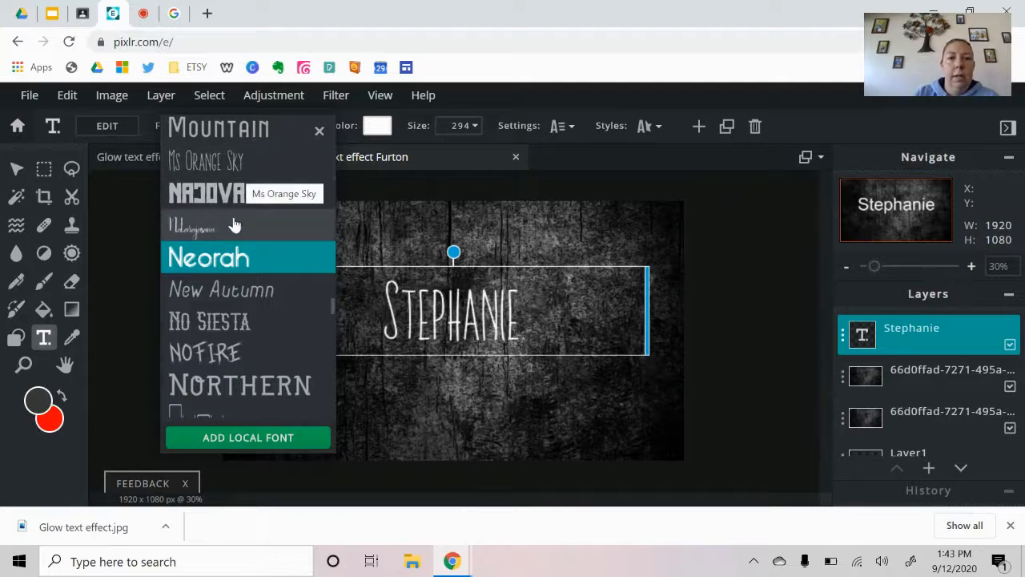
{"action": "left_click", "coordinate": [235, 267]}
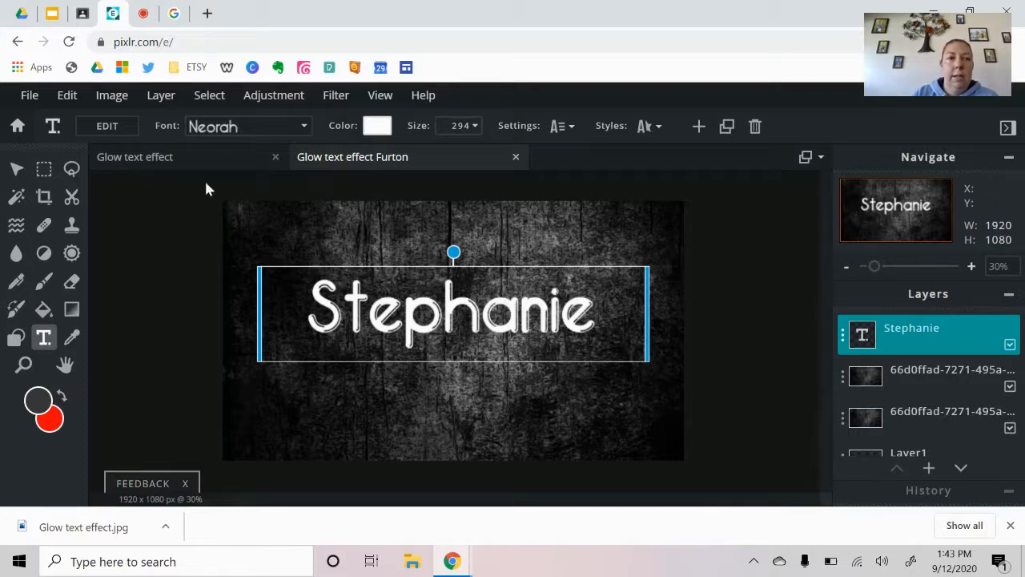
{"action": "left_click", "coordinate": [153, 99]}
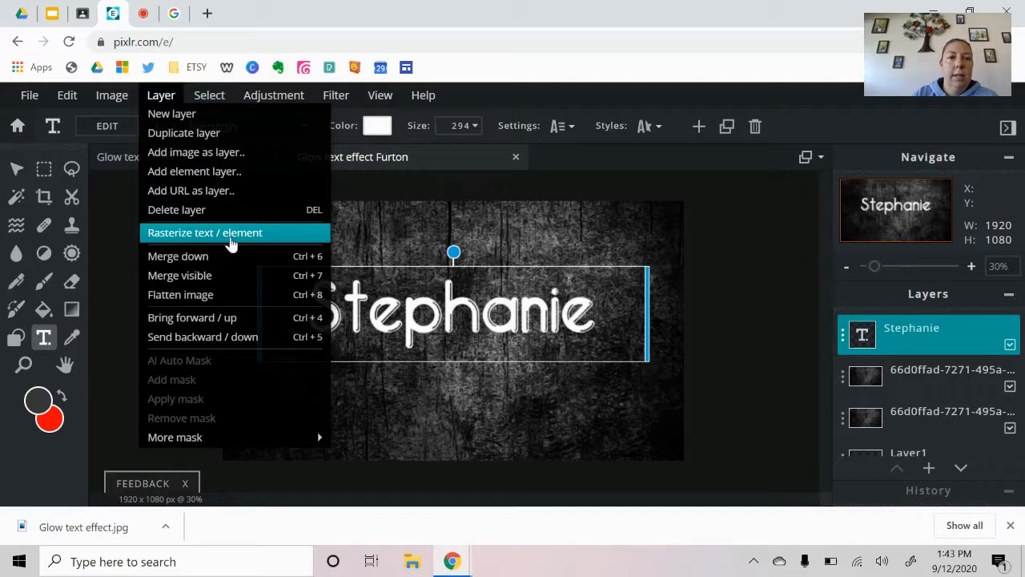
{"action": "left_click", "coordinate": [251, 236]}
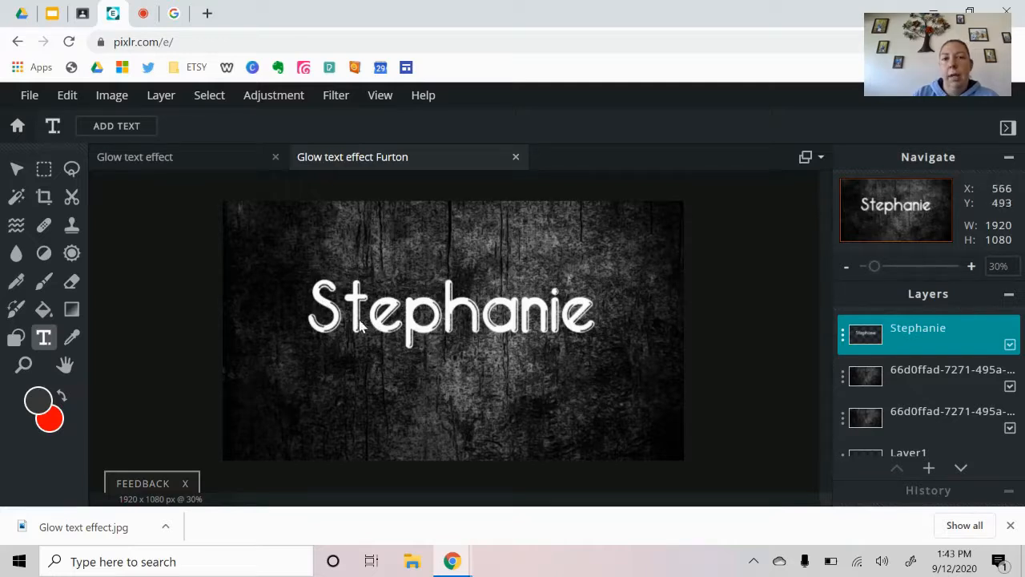
Step: Start an Outer glow on the name with the glow colour set to pink #FD27C4
{"action": "left_click", "coordinate": [333, 100]}
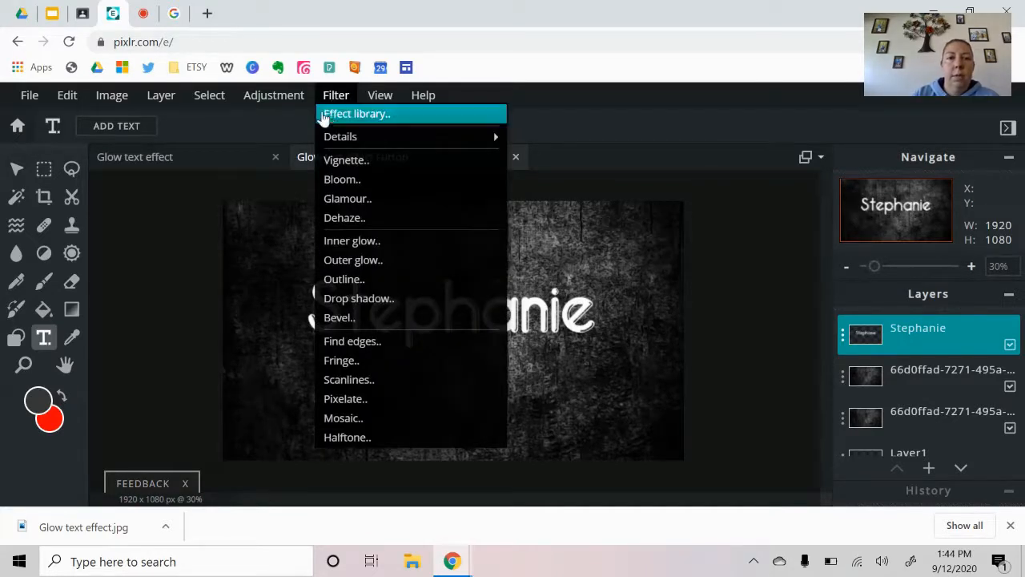
{"action": "left_click", "coordinate": [363, 264]}
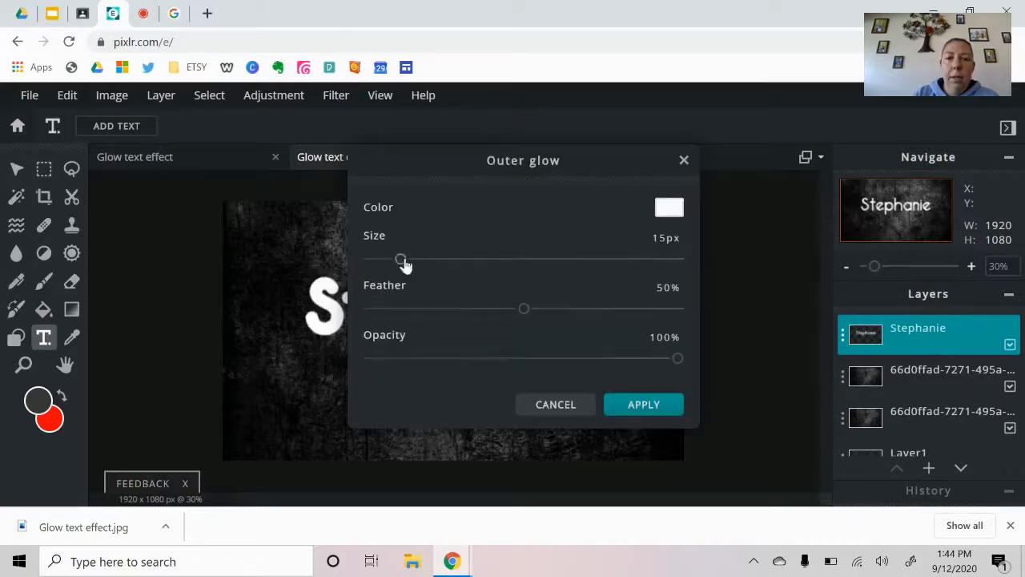
{"action": "left_click", "coordinate": [664, 210]}
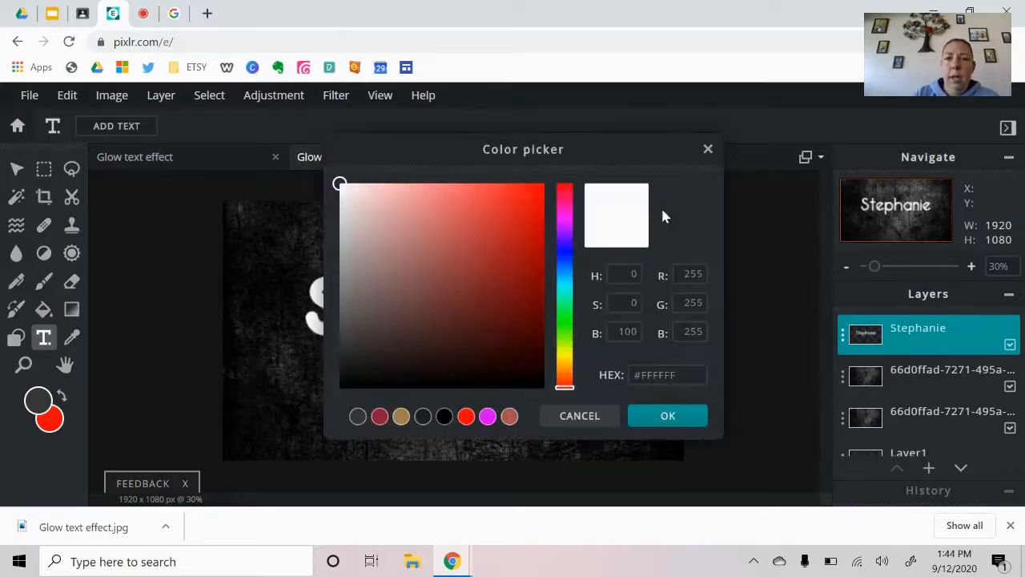
{"action": "left_click", "coordinate": [566, 217]}
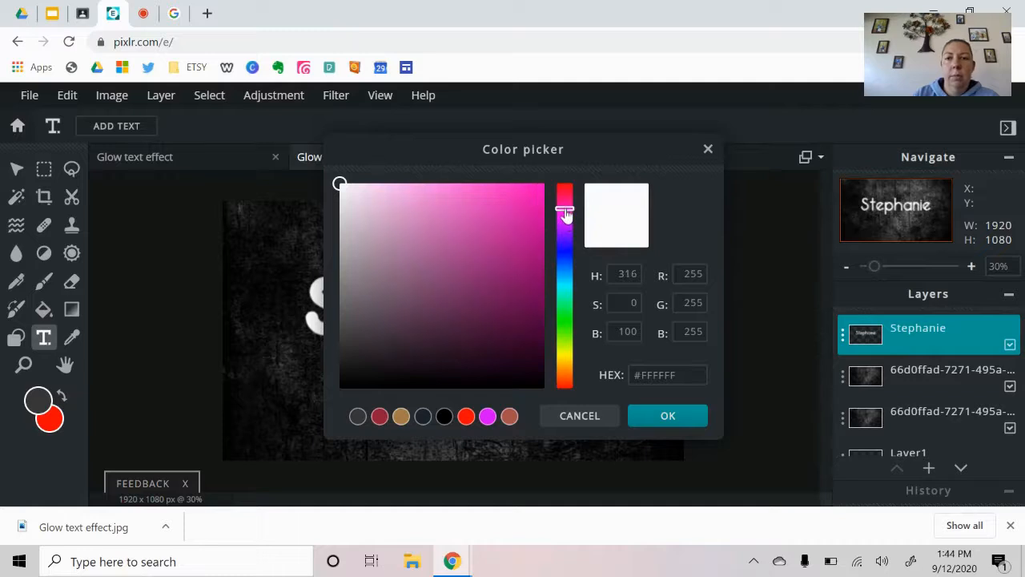
{"action": "left_click", "coordinate": [524, 186]}
{"action": "left_click", "coordinate": [514, 186]}
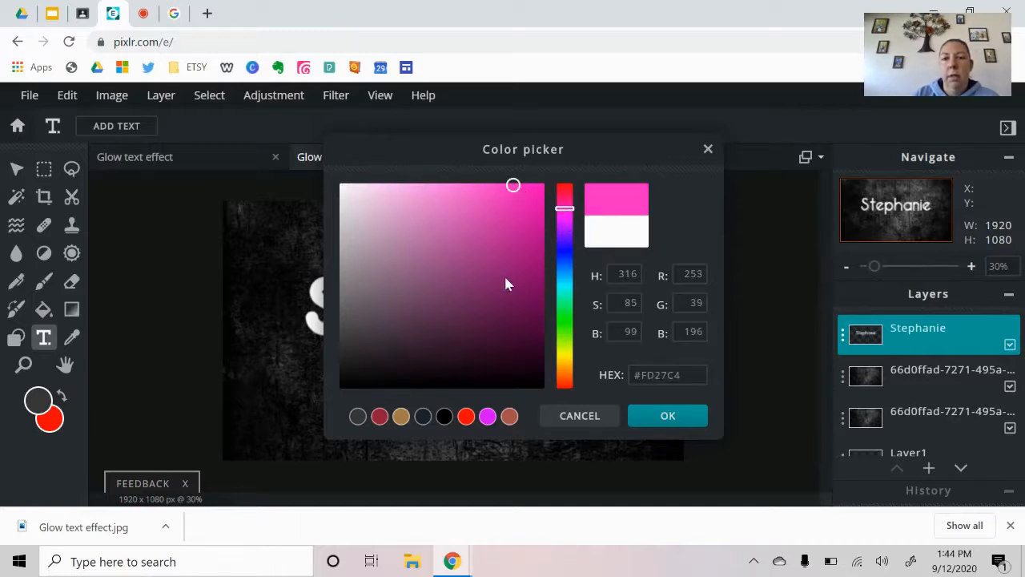
{"action": "left_click", "coordinate": [658, 418]}
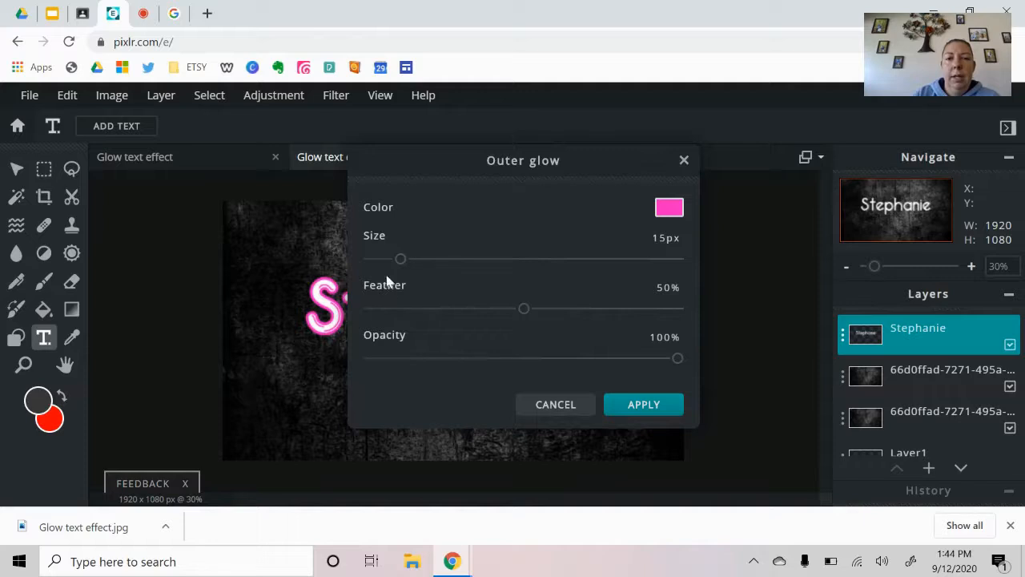
Step: Apply the outer glow at 40px size, 93% feather and 61% opacity
{"action": "left_click_drag", "start_coordinate": [526, 312], "coordinate": [655, 314]}
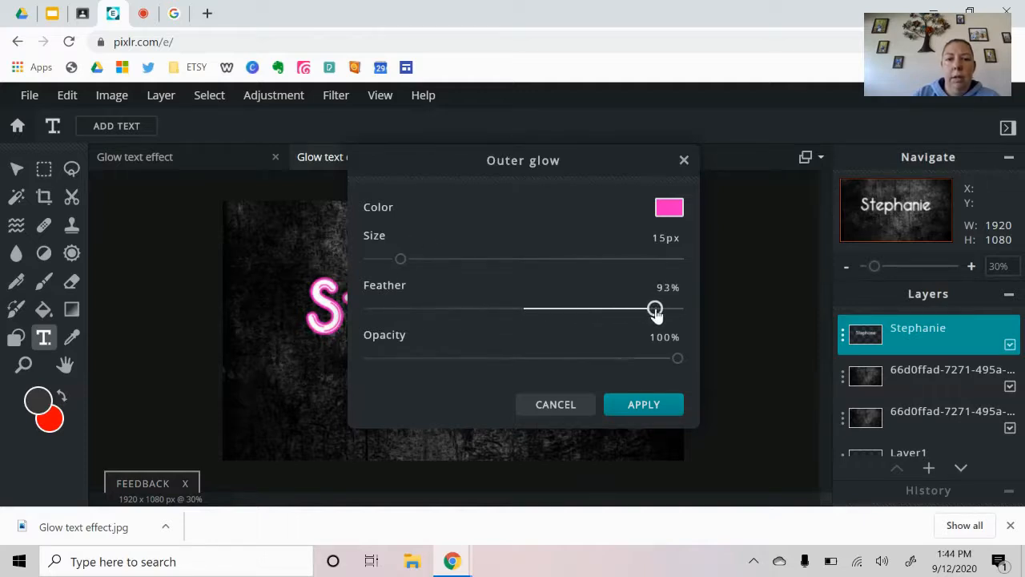
{"action": "left_click_drag", "start_coordinate": [677, 359], "coordinate": [576, 360]}
{"action": "left_click_drag", "start_coordinate": [403, 265], "coordinate": [434, 268]}
{"action": "left_click_drag", "start_coordinate": [575, 362], "coordinate": [557, 362]}
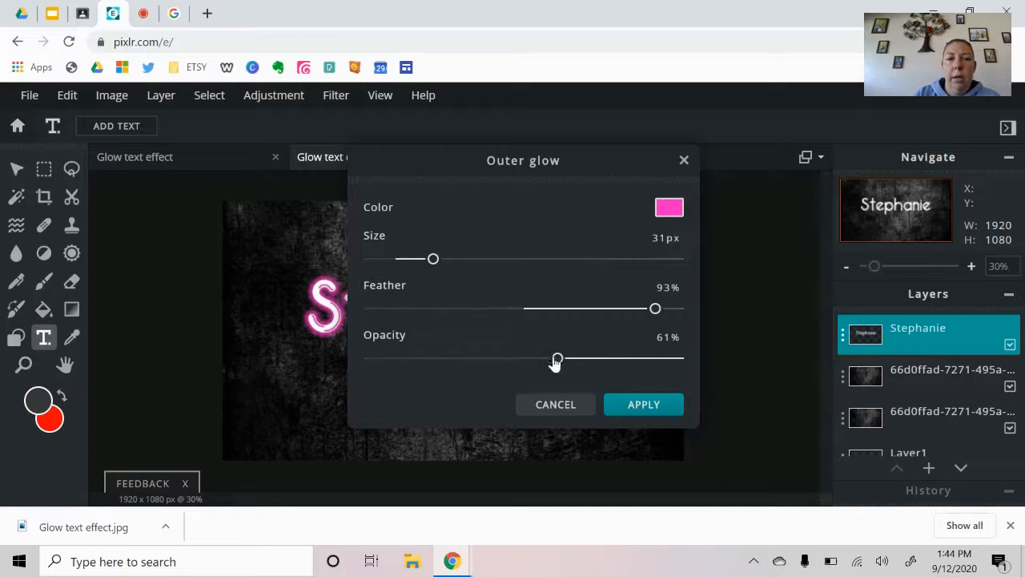
{"action": "left_click_drag", "start_coordinate": [435, 264], "coordinate": [451, 265]}
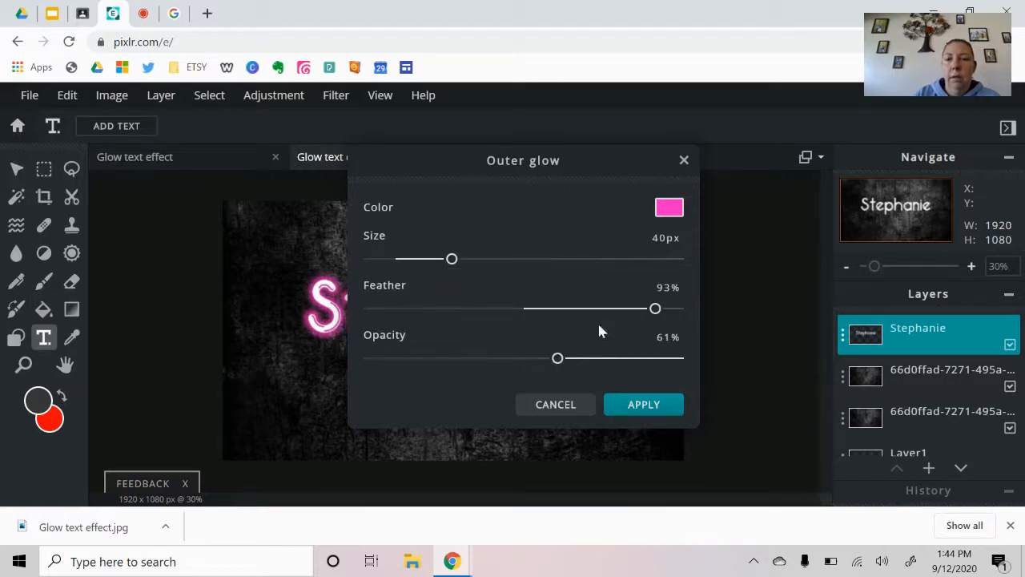
{"action": "left_click_drag", "start_coordinate": [493, 166], "coordinate": [738, 195]}
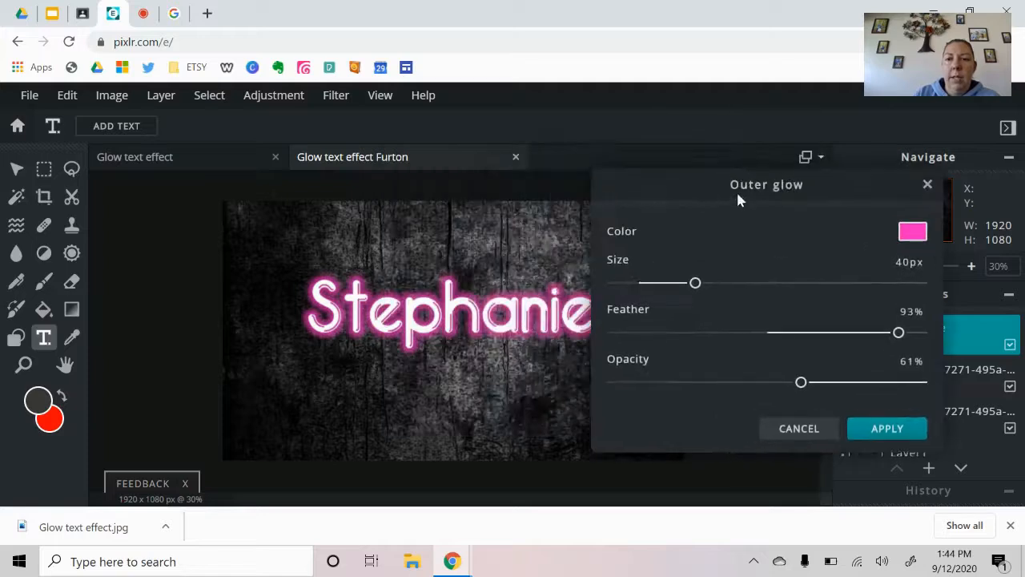
{"action": "left_click_drag", "start_coordinate": [610, 200], "coordinate": [635, 194]}
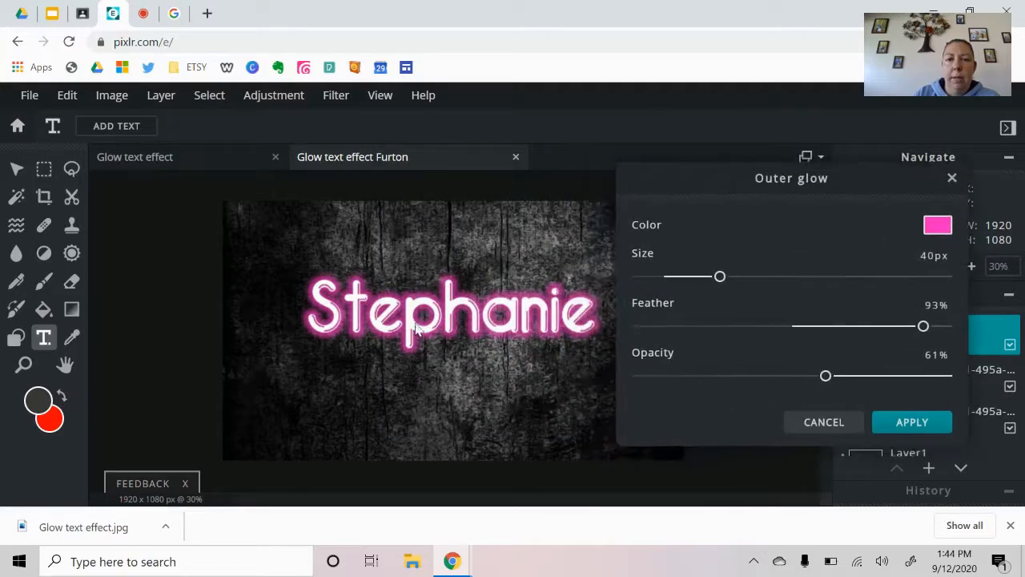
{"action": "left_click", "coordinate": [910, 423]}
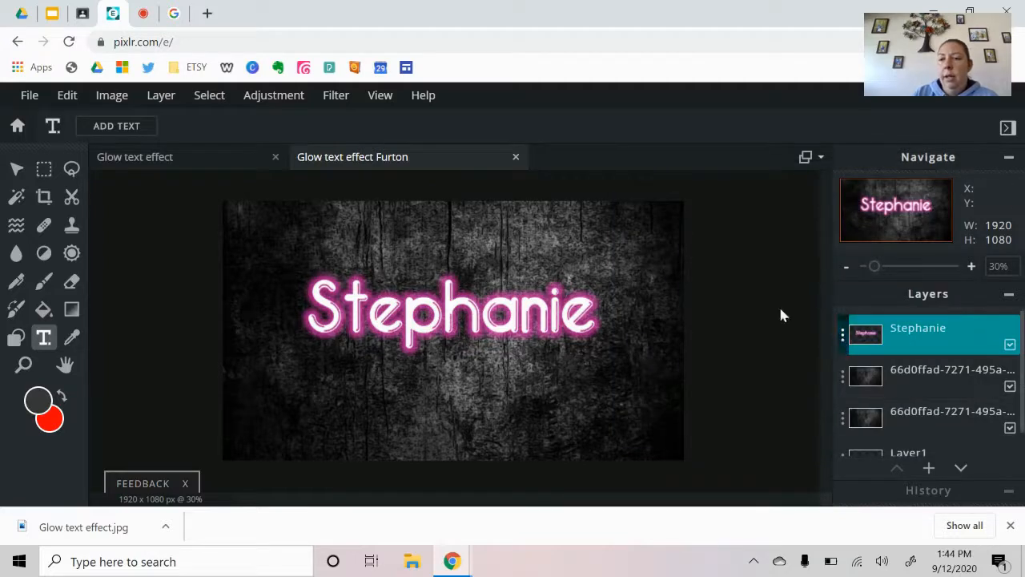
Step: Apply a black drop shadow: 76% opacity, 114px blur, offsets 32px x and 47px y
{"action": "left_click", "coordinate": [326, 100]}
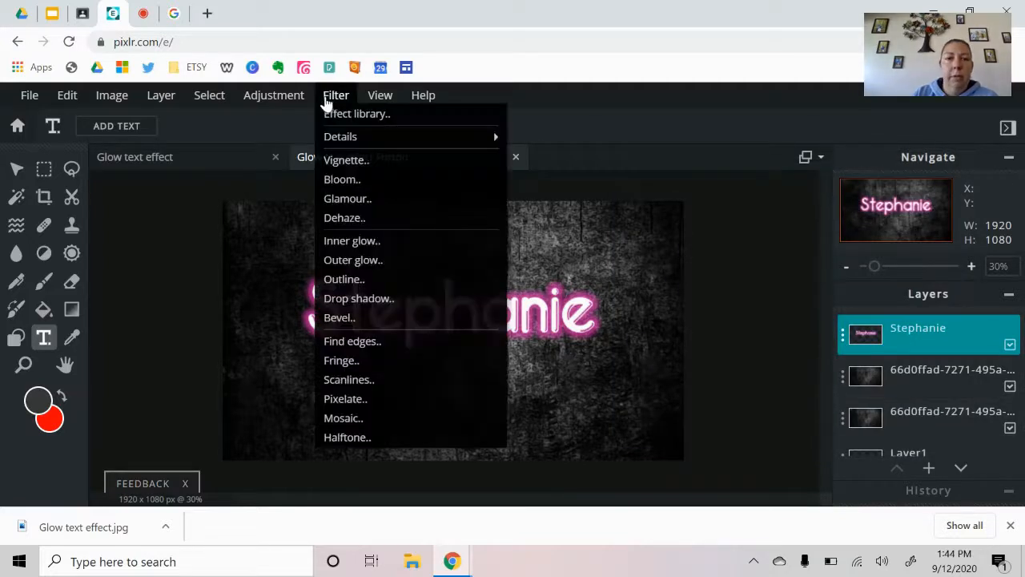
{"action": "left_click", "coordinate": [367, 300]}
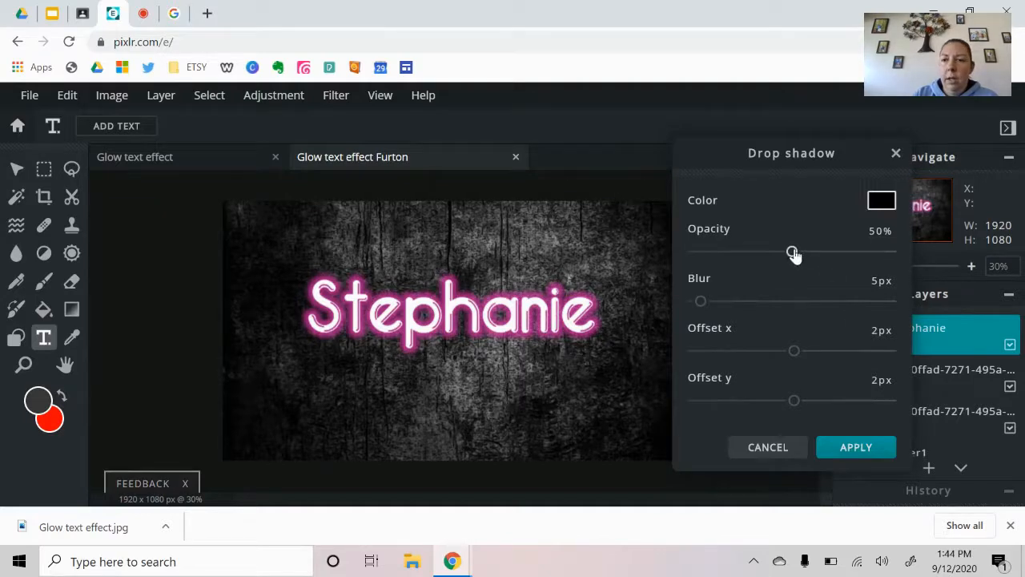
{"action": "left_click_drag", "start_coordinate": [794, 254], "coordinate": [817, 253]}
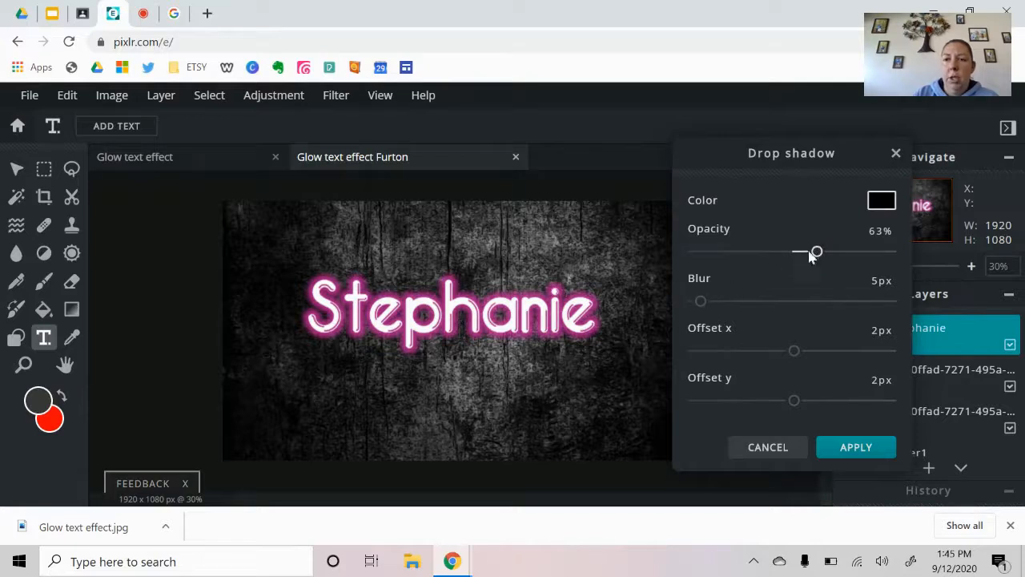
{"action": "left_click_drag", "start_coordinate": [701, 301], "coordinate": [805, 305]}
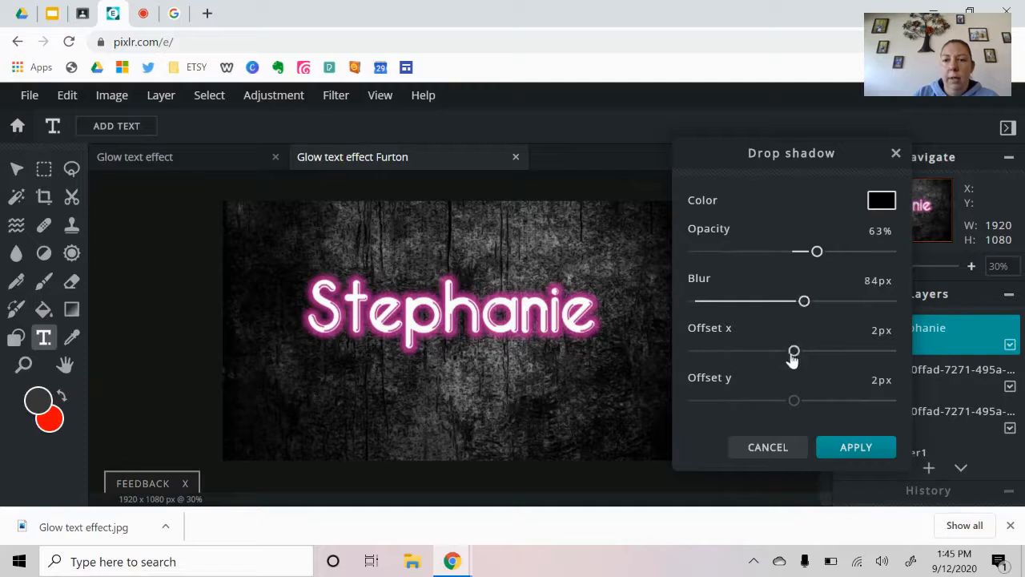
{"action": "left_click_drag", "start_coordinate": [796, 353], "coordinate": [824, 353]}
{"action": "left_click_drag", "start_coordinate": [794, 400], "coordinate": [838, 402]}
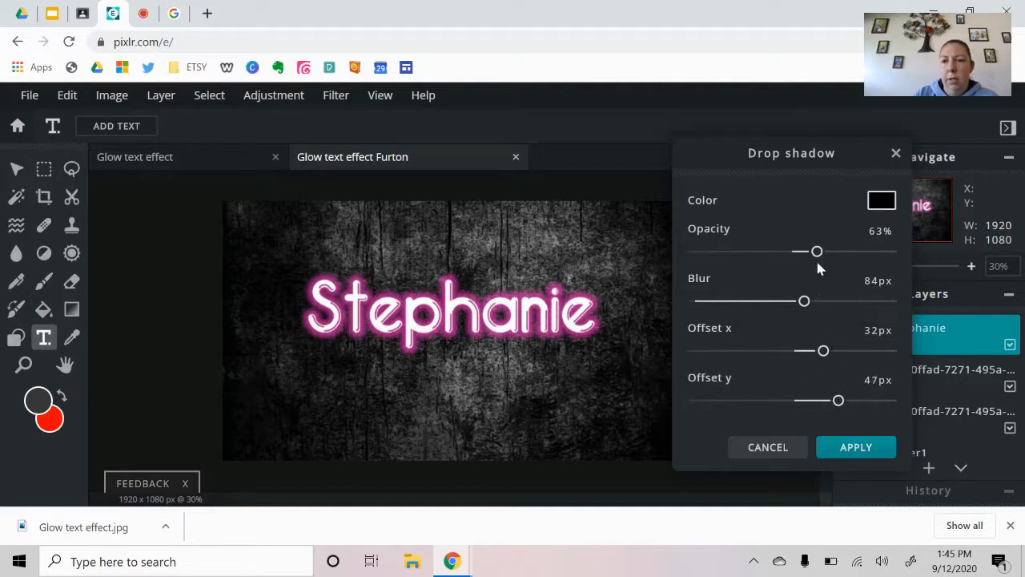
{"action": "left_click_drag", "start_coordinate": [817, 255], "coordinate": [827, 255]}
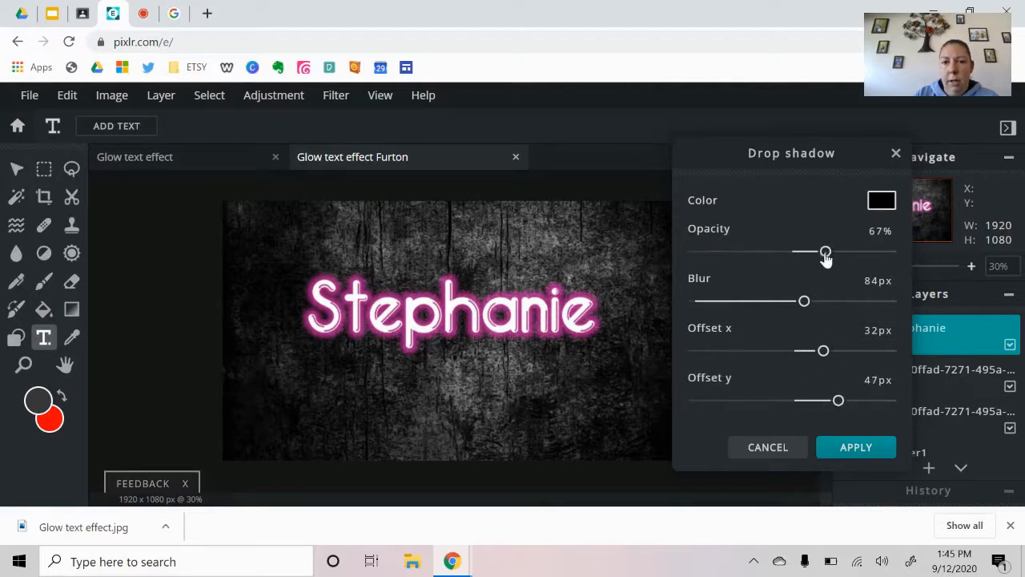
{"action": "left_click_drag", "start_coordinate": [805, 303], "coordinate": [842, 302]}
{"action": "left_click_drag", "start_coordinate": [826, 252], "coordinate": [843, 254]}
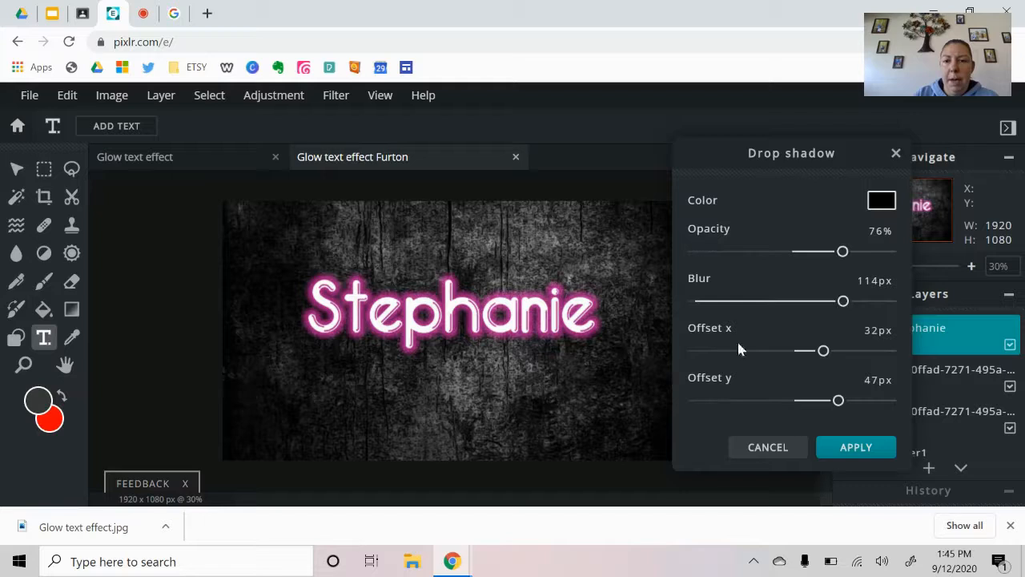
{"action": "left_click", "coordinate": [849, 447]}
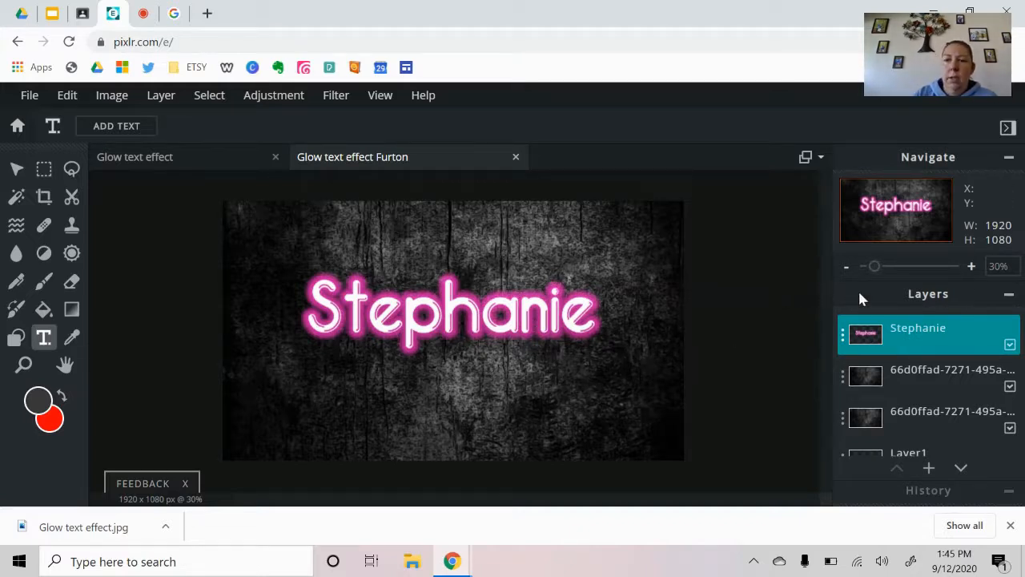
Step: Add an empty Layer 5 in Overlay blend mode, placed just below the name layer
{"action": "left_click", "coordinate": [929, 468]}
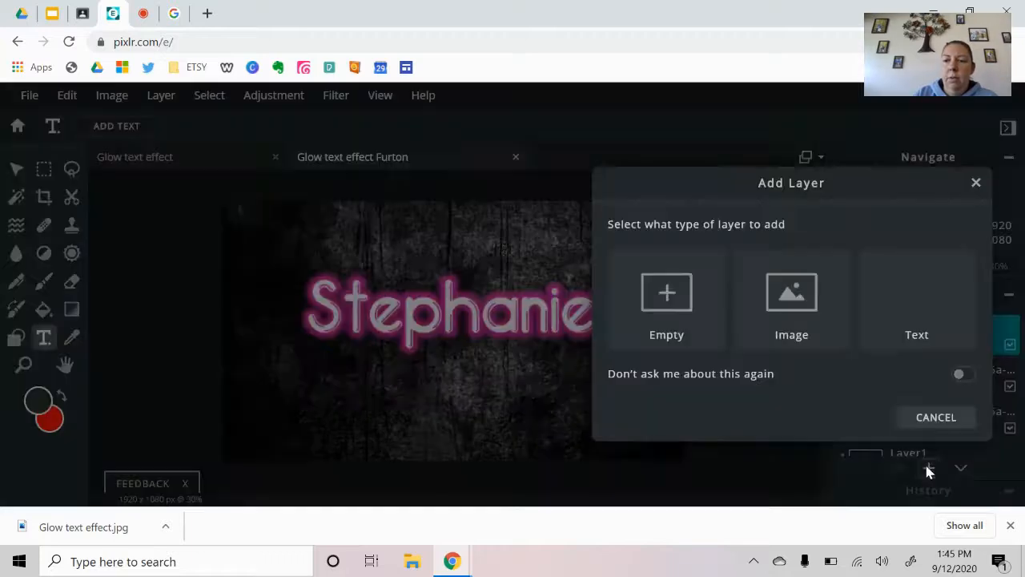
{"action": "left_click", "coordinate": [688, 325]}
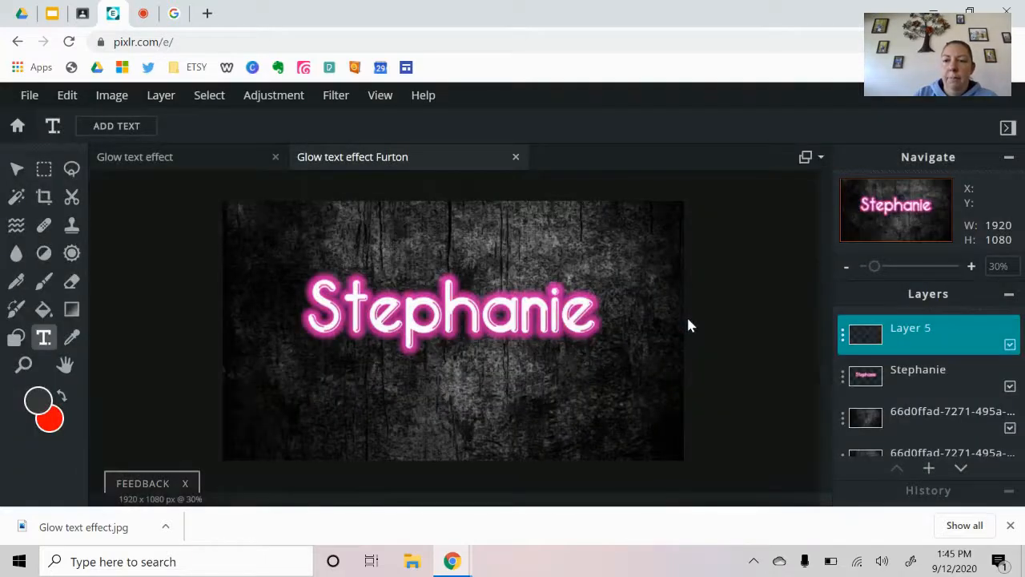
{"action": "left_click", "coordinate": [842, 340]}
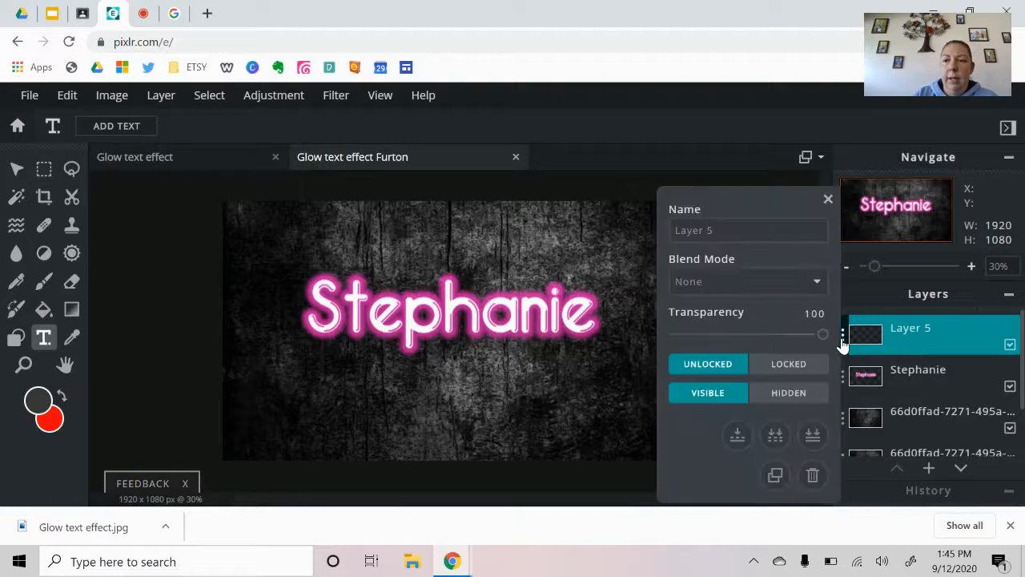
{"action": "left_click", "coordinate": [777, 290]}
{"action": "scroll", "coordinate": [737, 200], "scroll_direction": "down", "scroll_amount": 1}
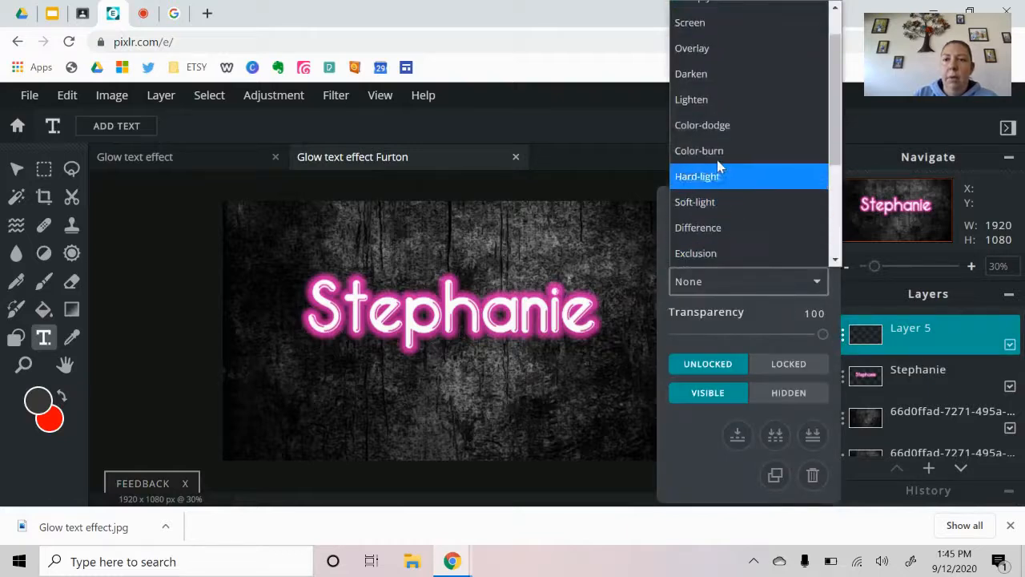
{"action": "left_click", "coordinate": [715, 49]}
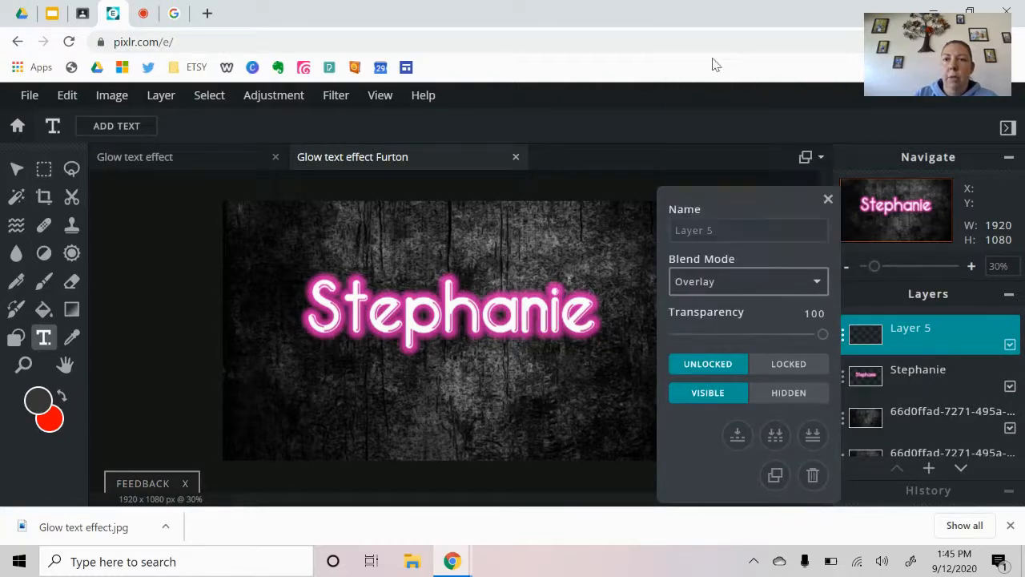
{"action": "left_click", "coordinate": [828, 199]}
{"action": "left_click_drag", "start_coordinate": [907, 351], "coordinate": [916, 371]}
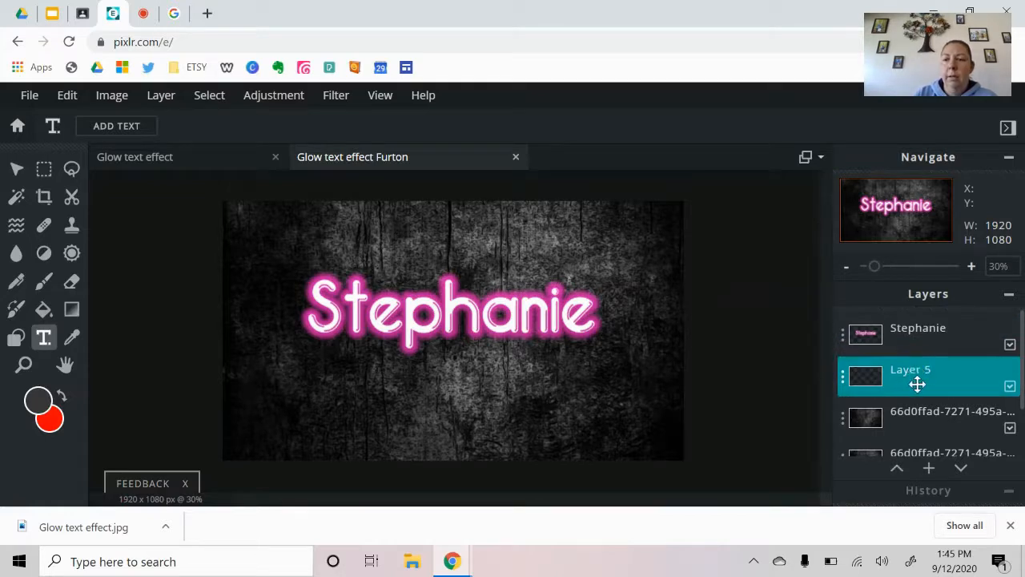
Step: Fill Layer 5 with the magenta-to-blue gradient preset, running from canvas bottom to top
{"action": "left_click", "coordinate": [71, 310]}
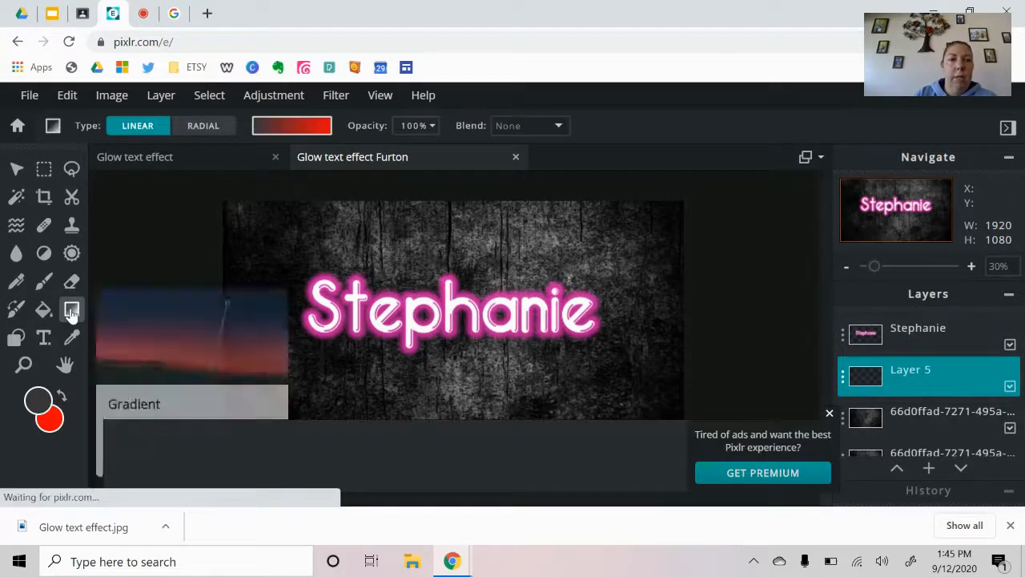
{"action": "left_click", "coordinate": [268, 128]}
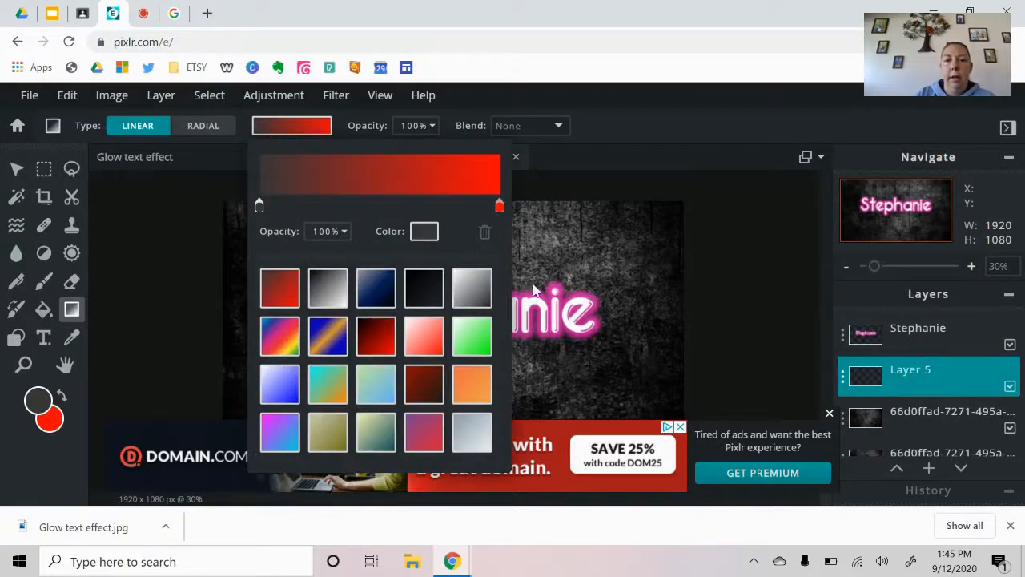
{"action": "scroll", "coordinate": [377, 340], "scroll_direction": "down", "scroll_amount": 1}
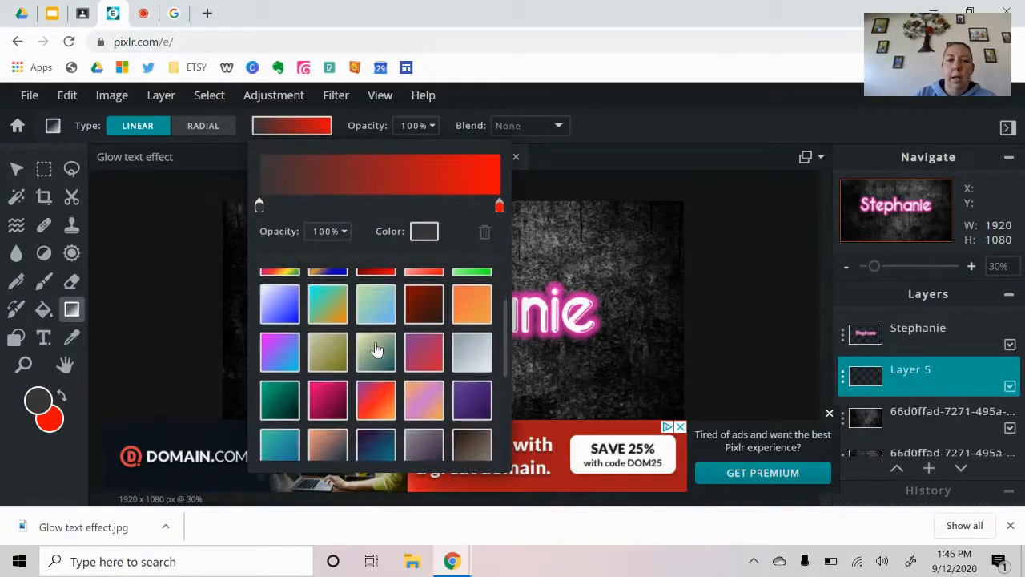
{"action": "left_click", "coordinate": [282, 355]}
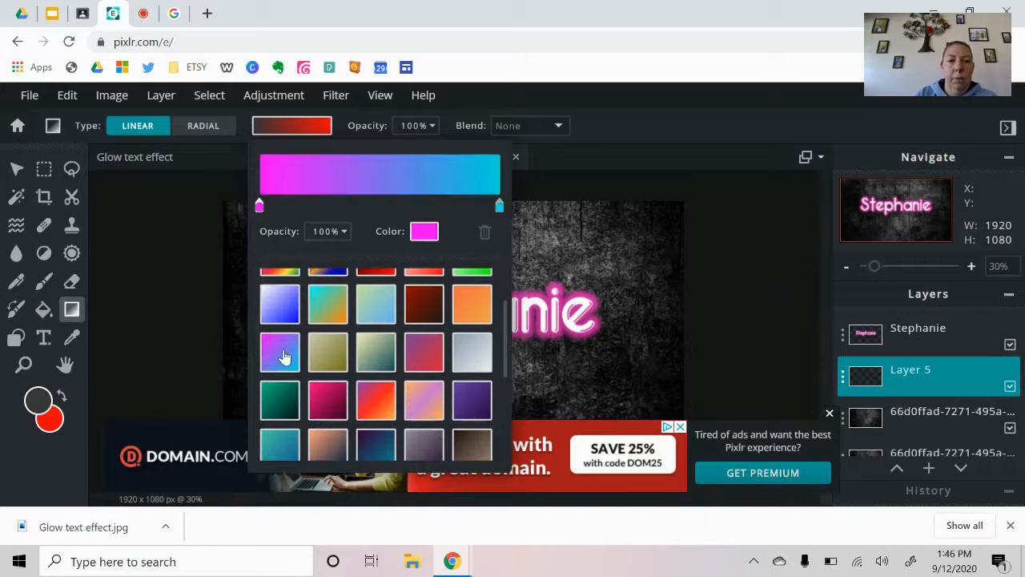
{"action": "left_click", "coordinate": [340, 127]}
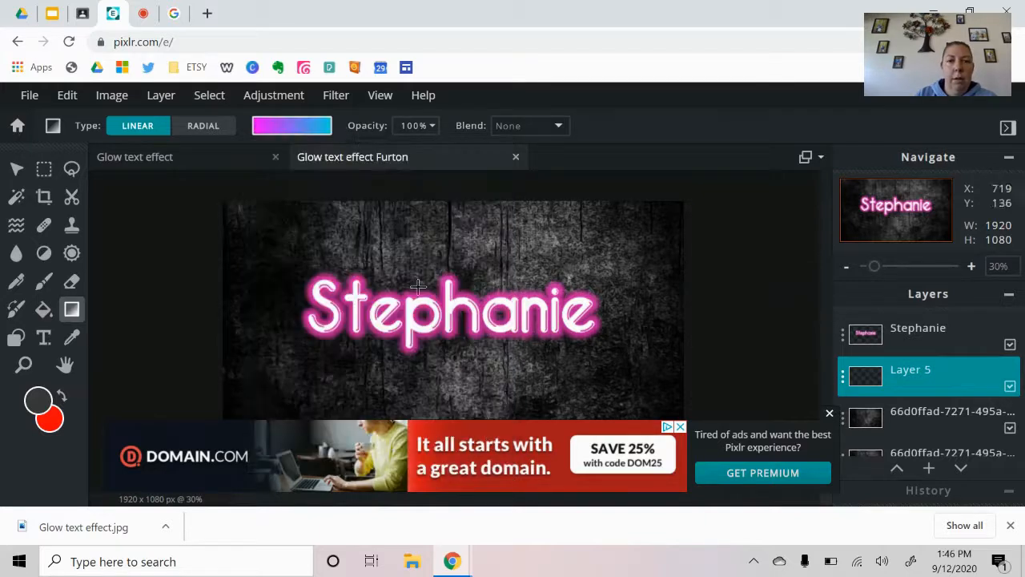
{"action": "left_click", "coordinate": [830, 416]}
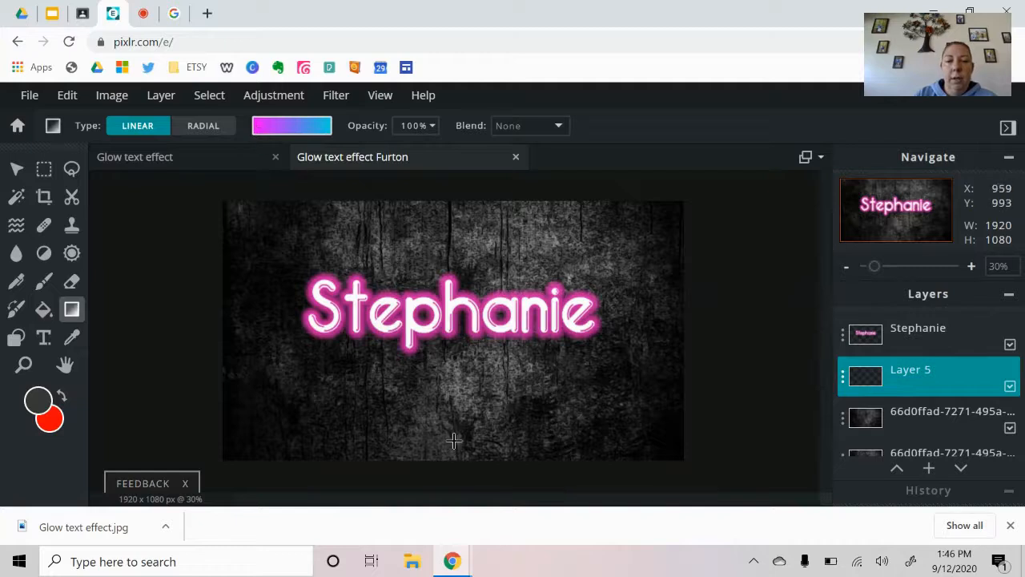
{"action": "mouse_move", "coordinate": [458, 449]}
{"action": "left_mouse_down"}
{"action": "mouse_move", "coordinate": [461, 254]}
{"action": "mouse_move", "coordinate": [446, 215]}
{"action": "mouse_move", "coordinate": [456, 212]}
{"action": "left_mouse_up"}
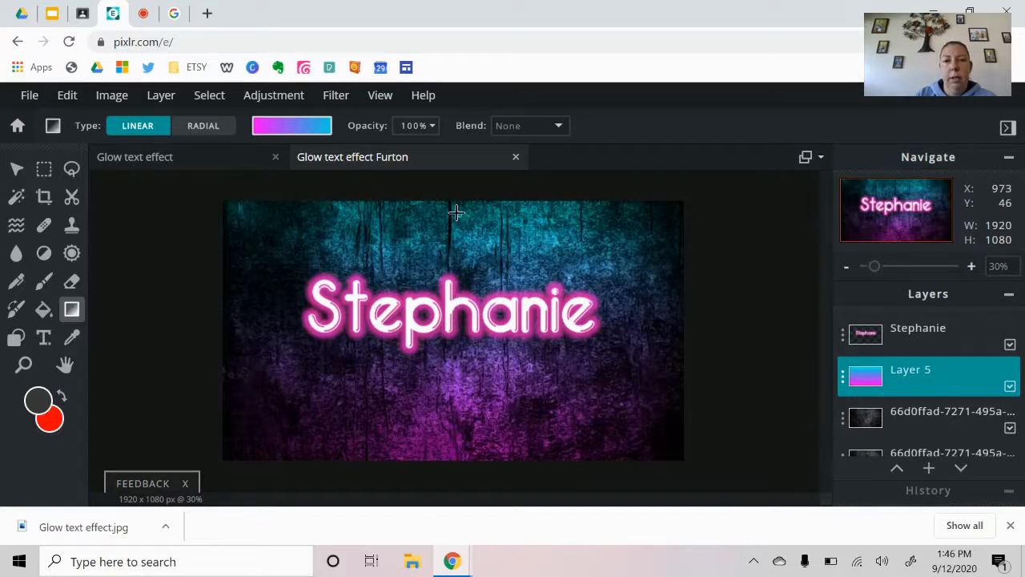
{"action": "left_click", "coordinate": [17, 169]}
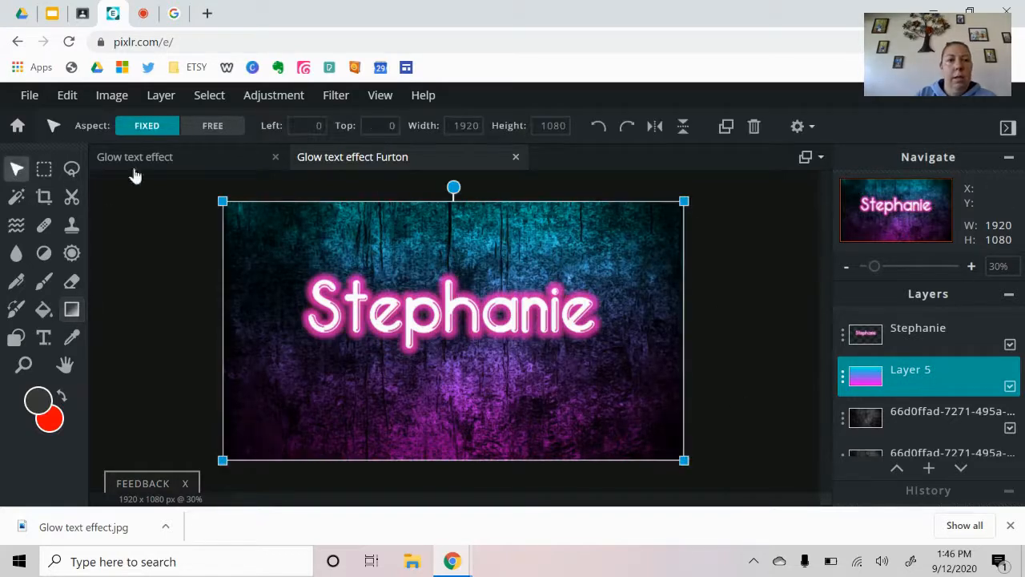
{"action": "left_click", "coordinate": [152, 320]}
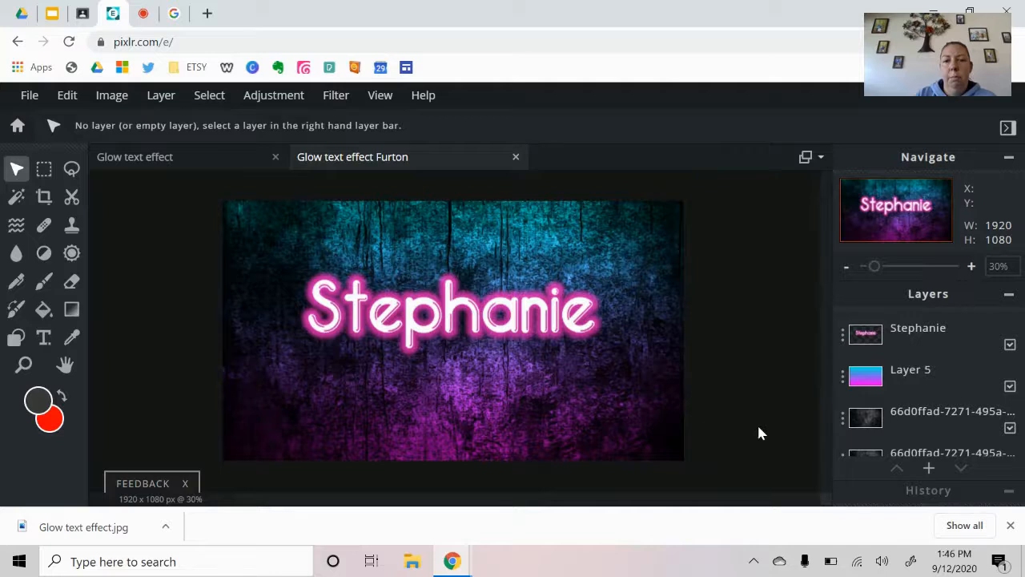